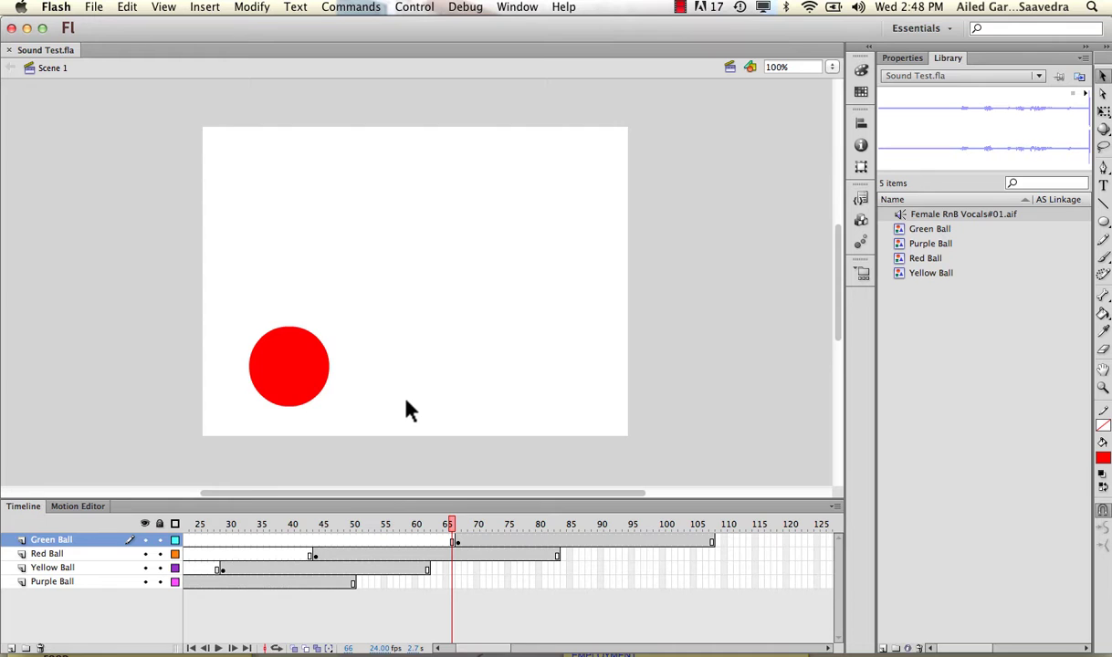
# - Play the ball animation from the first frame through to the end
pyautogui.hotkey('shift', ',')
pyautogui.press('Return')
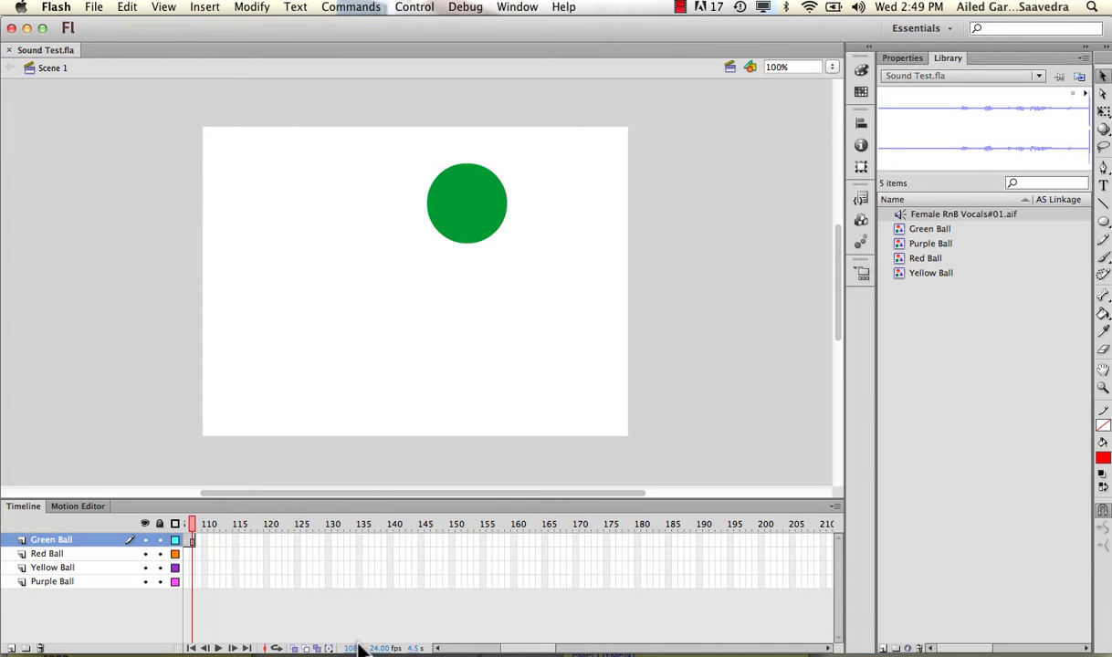
# - Switch to Safari and open the Partnersinrhyme free sounds site from the Sounds lesson page
pyautogui.moveTo(534, 643)
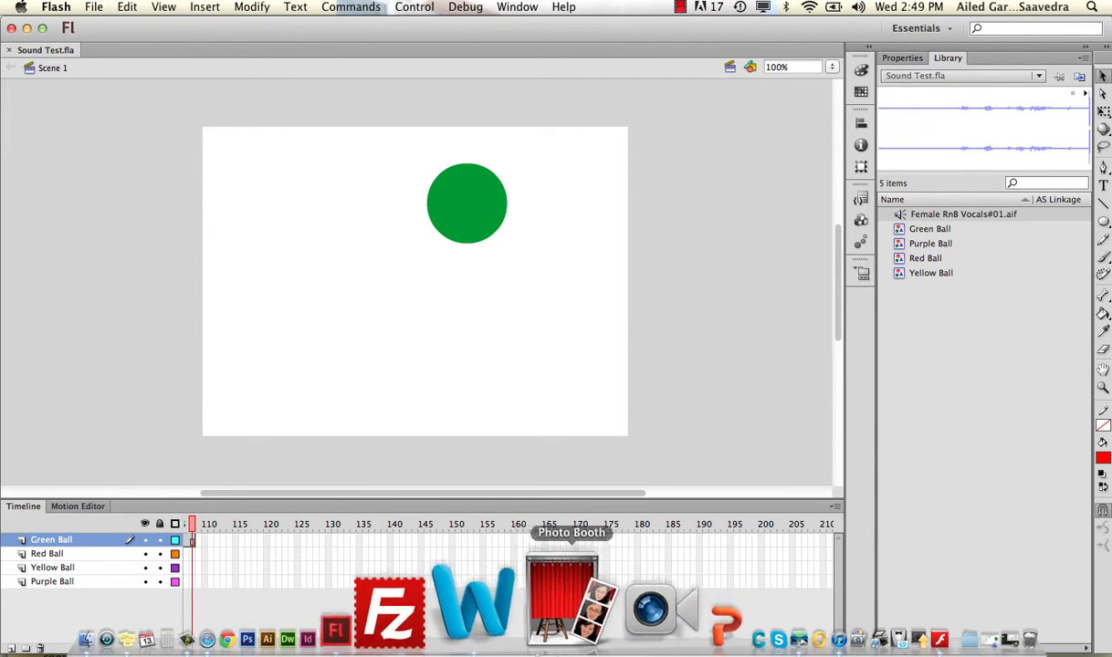
pyautogui.click(367, 600)
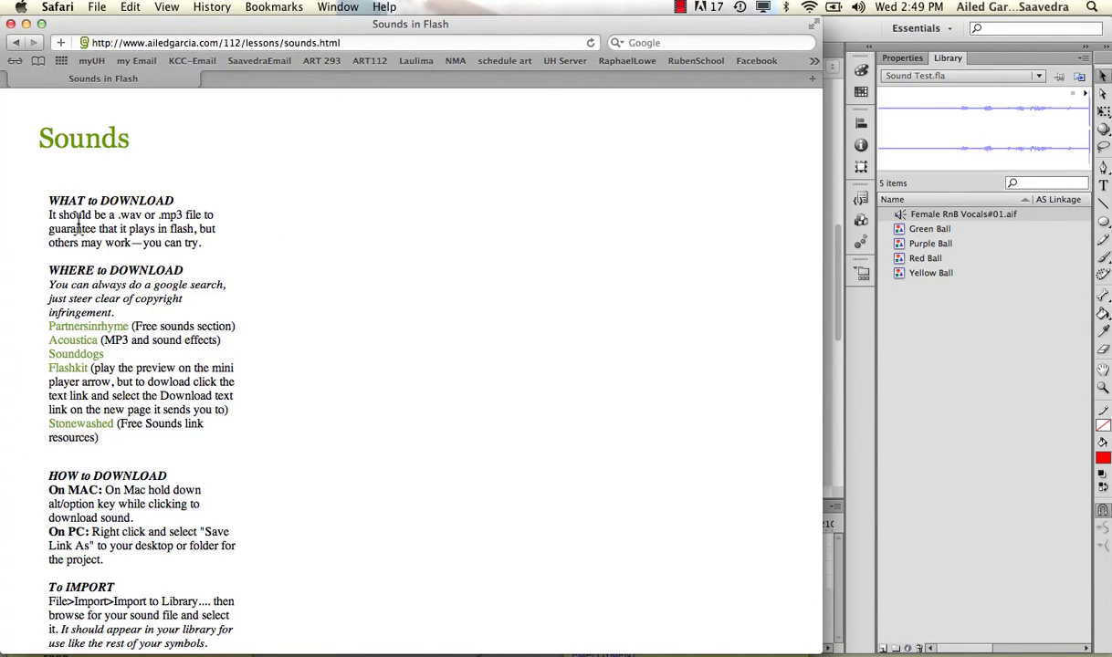
pyautogui.moveTo(119, 216); pyautogui.dragTo(182, 216)
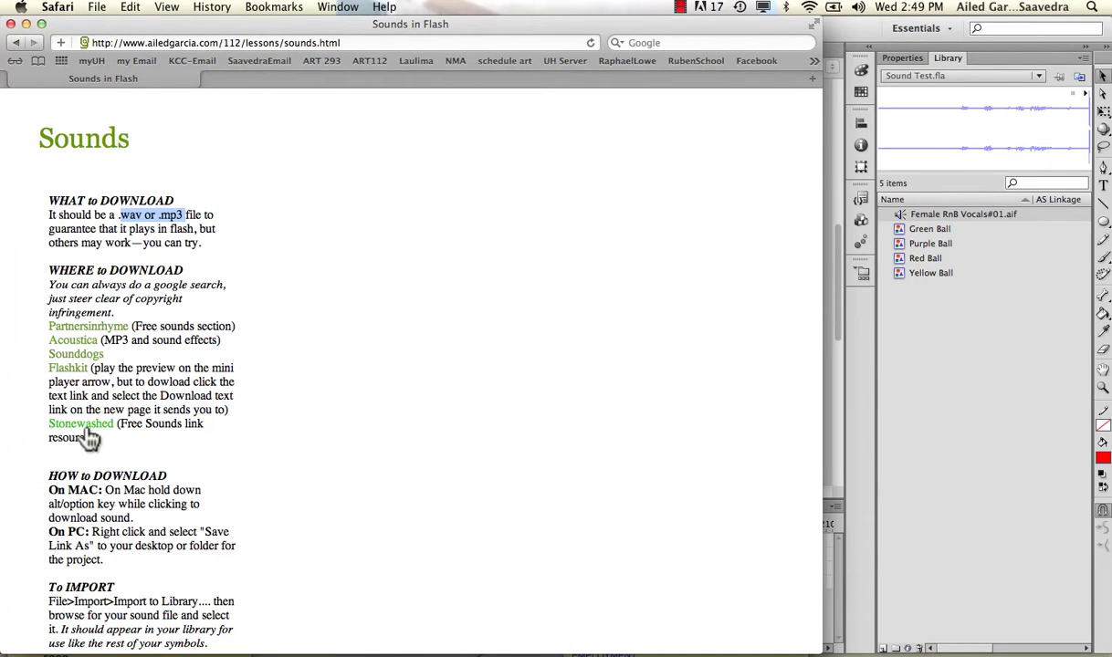
pyautogui.click(87, 330)
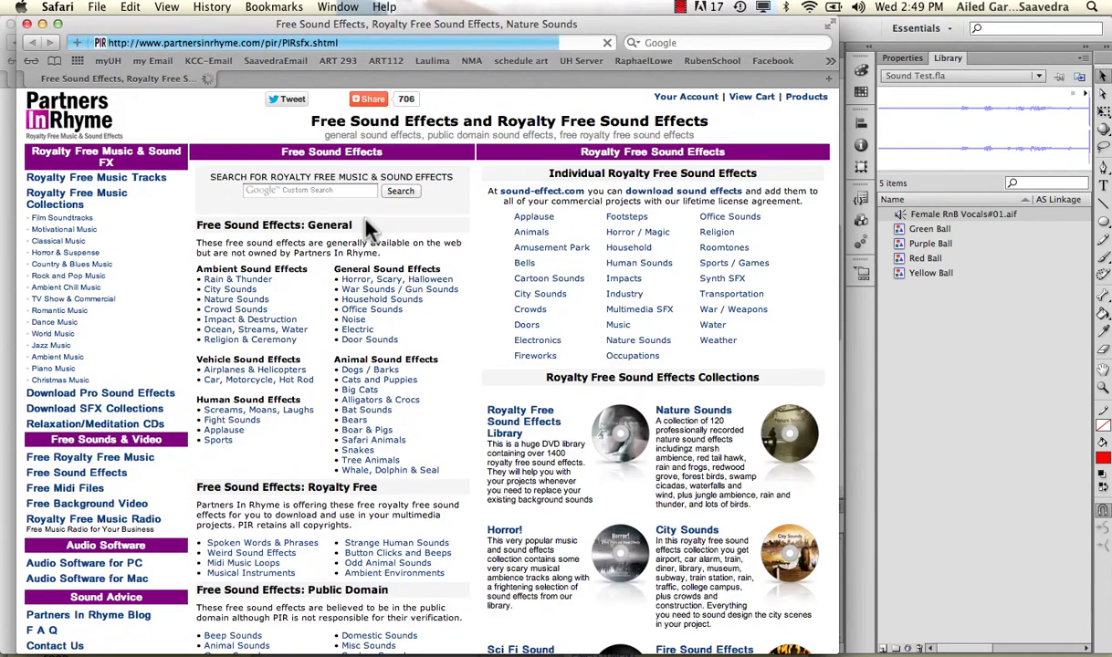
# - Review the free sound effect categories and open the Thunder 1 preview page from Rain & Thunder
pyautogui.moveTo(185, 217); pyautogui.dragTo(370, 424)
pyautogui.scroll(-4, 370, 423)
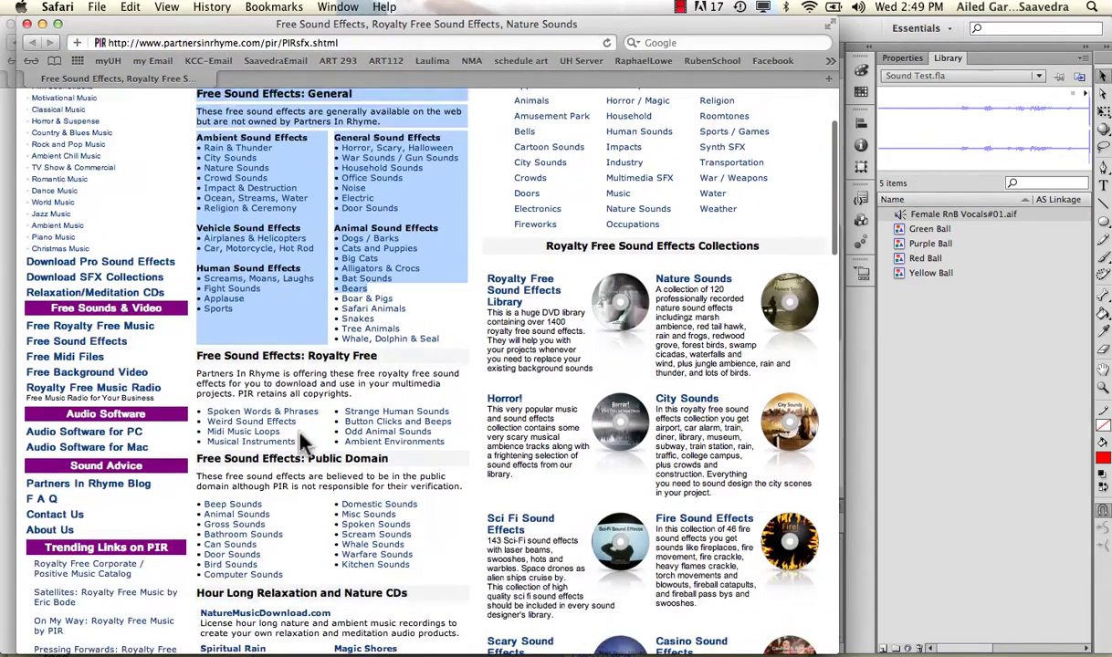
pyautogui.moveTo(194, 452); pyautogui.dragTo(347, 545)
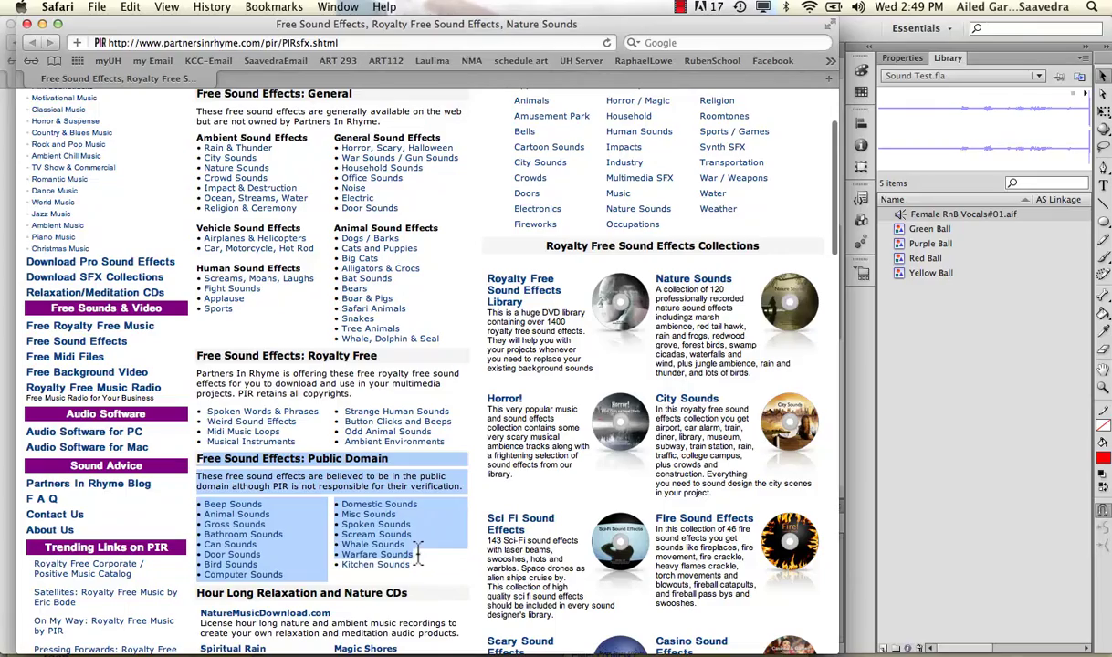
pyautogui.click(446, 362)
pyautogui.scroll(3, 445, 361)
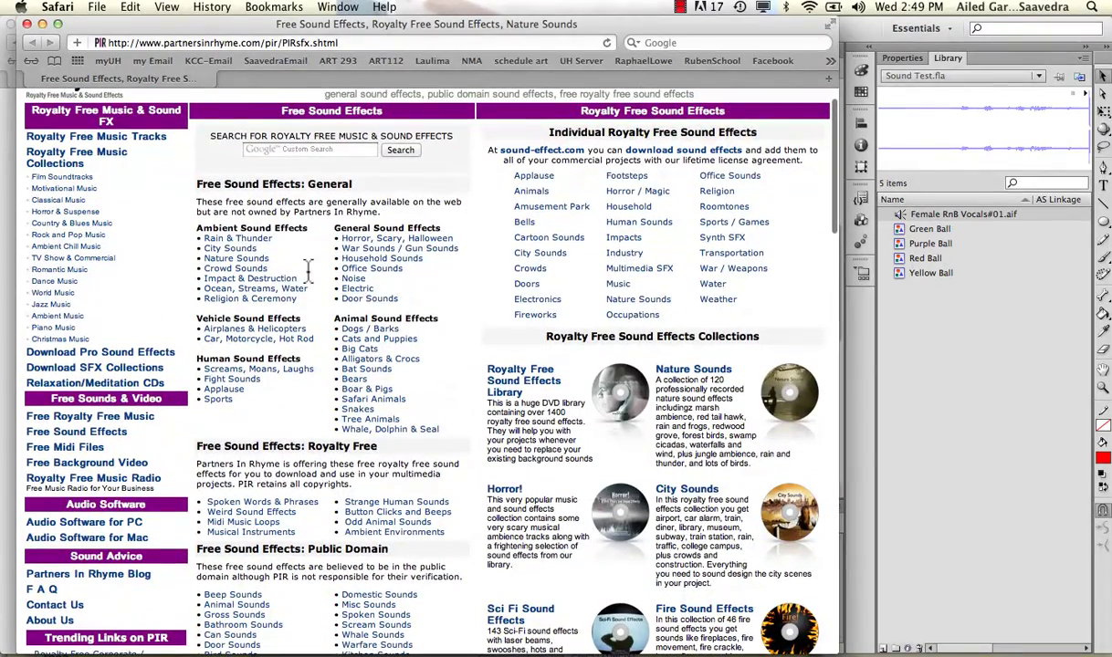
pyautogui.click(252, 239)
pyautogui.scroll(-3, 270, 289)
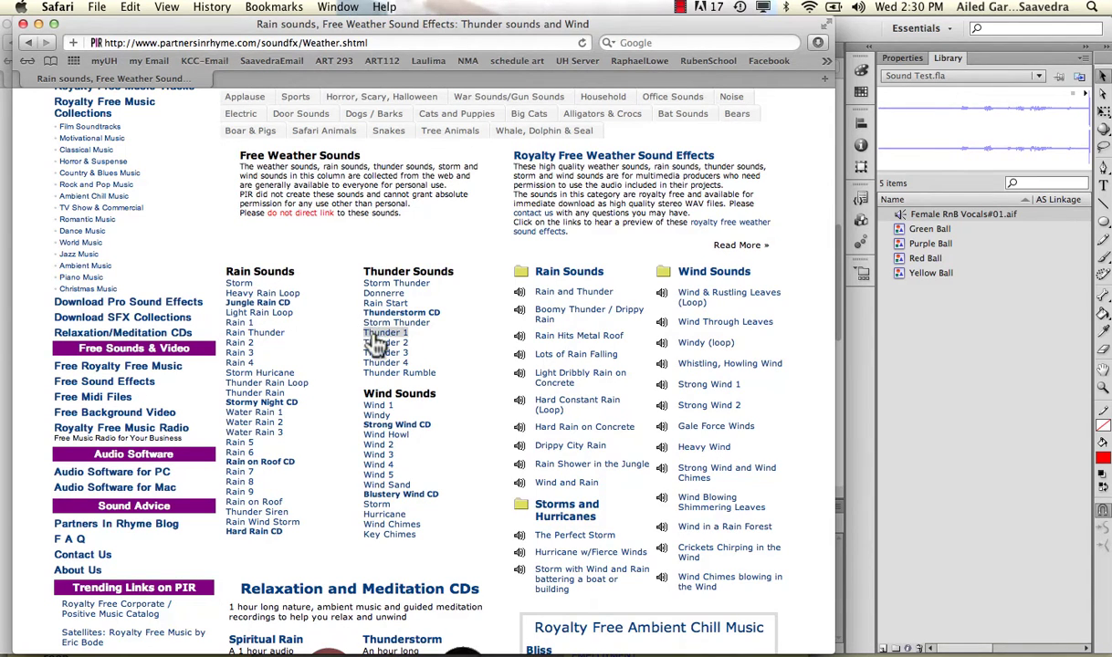
pyautogui.click(375, 335)
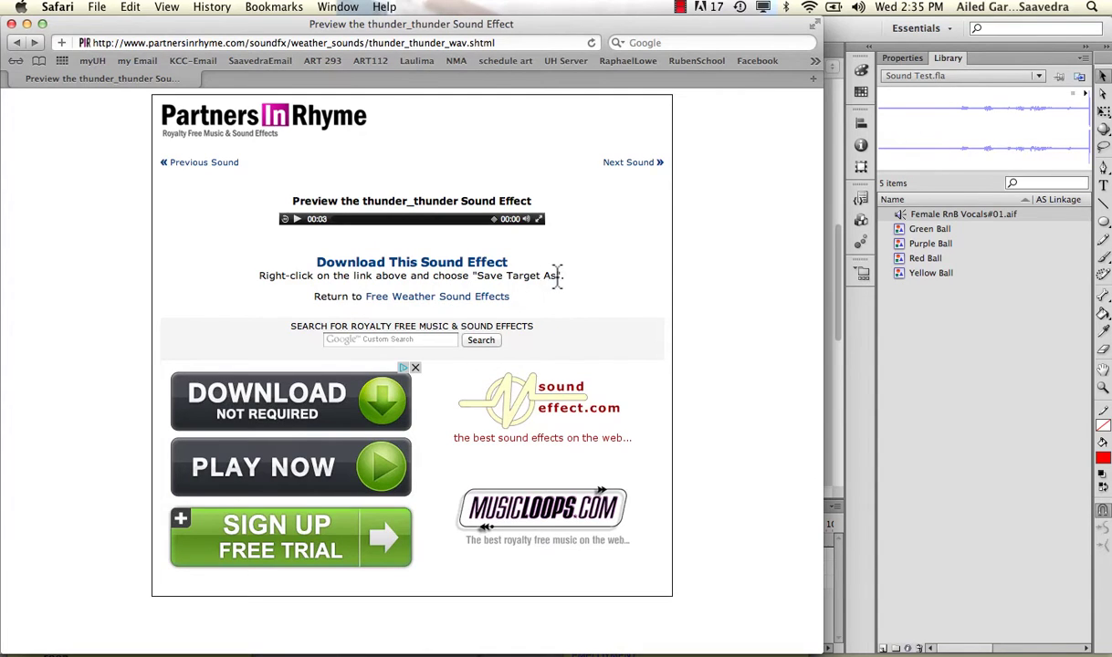
# - Download the thunder_thunder sound effect from its preview page
pyautogui.moveTo(548, 274); pyautogui.dragTo(365, 278)
pyautogui.click(290, 272)
pyautogui.tripleClick(350, 265)
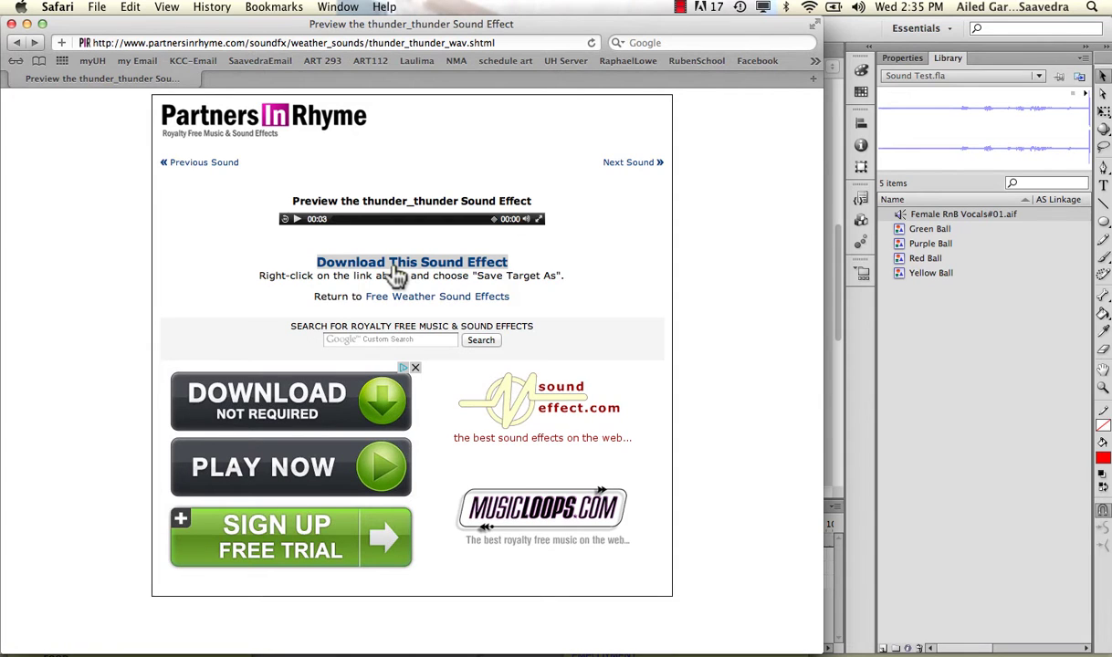
pyautogui.keyDown('alt'); pyautogui.click(397, 274); pyautogui.keyUp('alt')
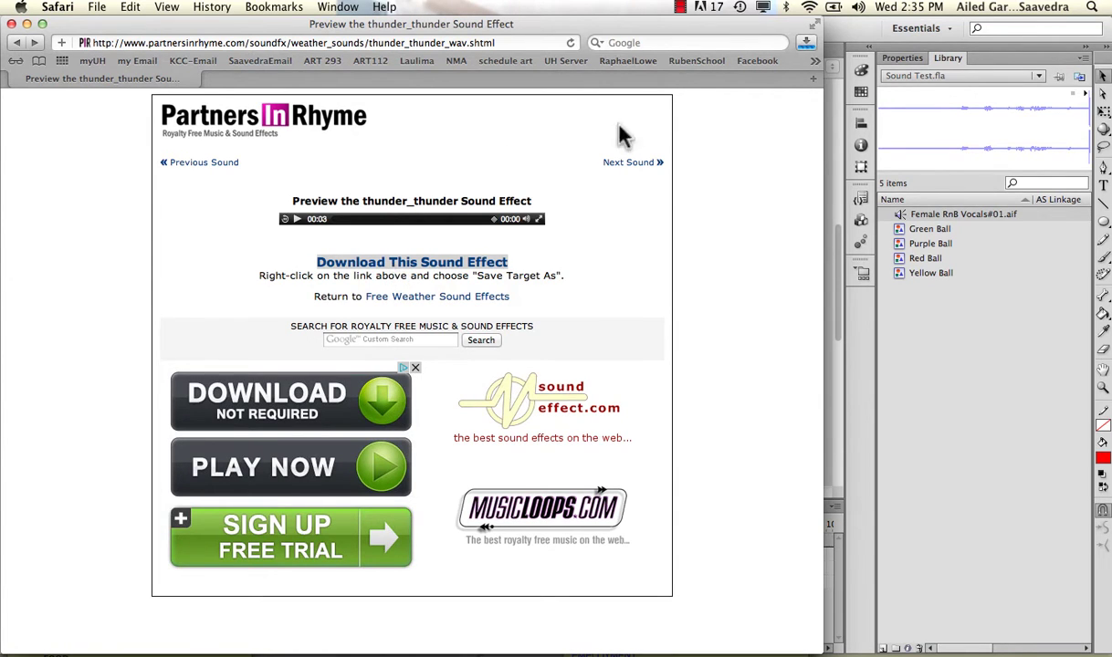
# - Locate the downloaded thunder-2.wav in Finder, play it, and return to the sound's preview page
pyautogui.click(807, 46)
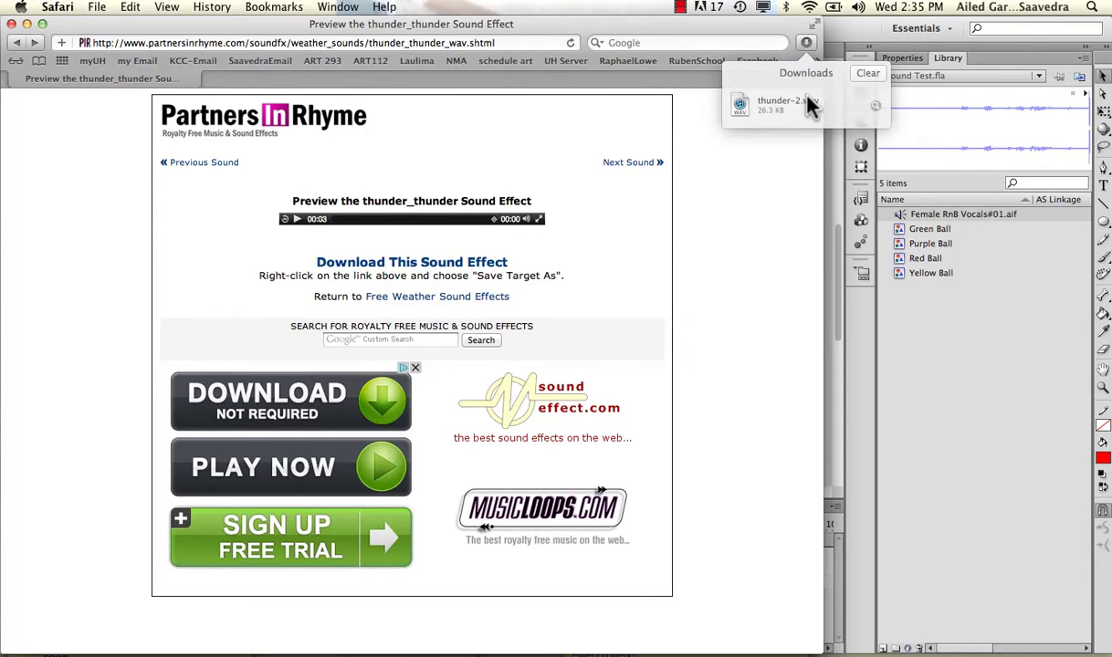
pyautogui.click(874, 106)
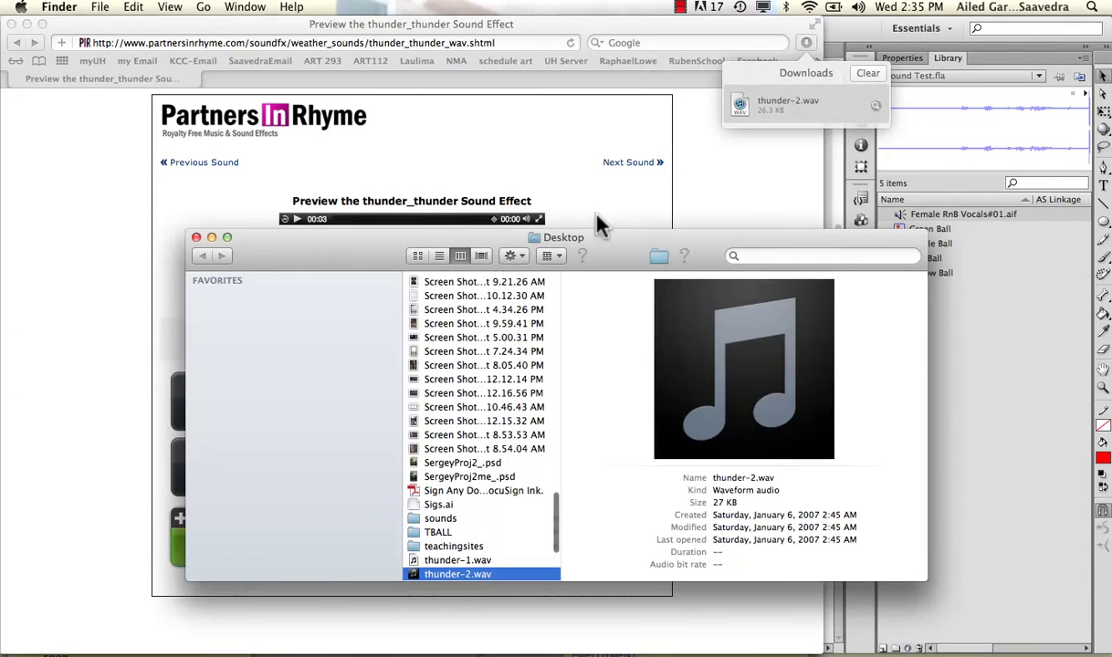
pyautogui.doubleClick(484, 575)
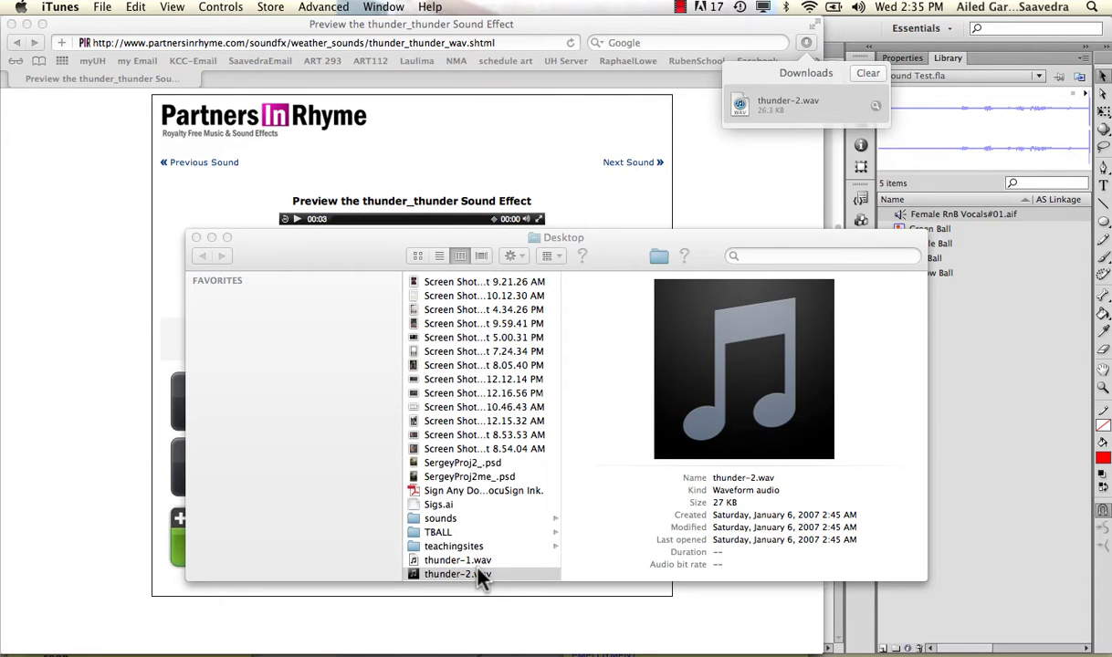
pyautogui.click(196, 238)
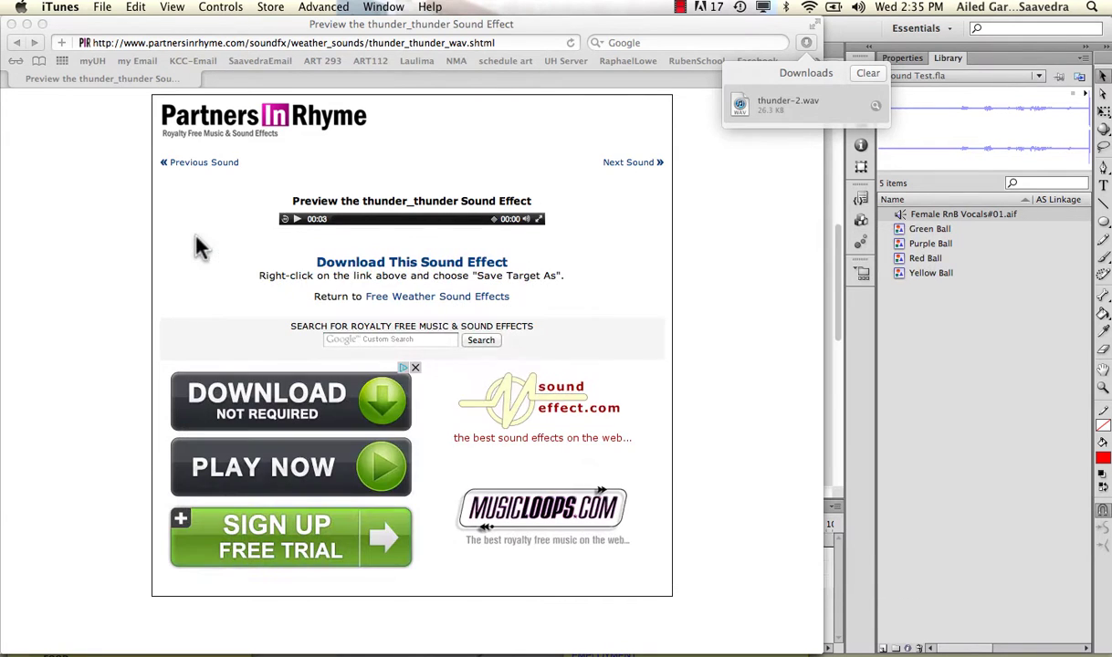
pyautogui.click(691, 182)
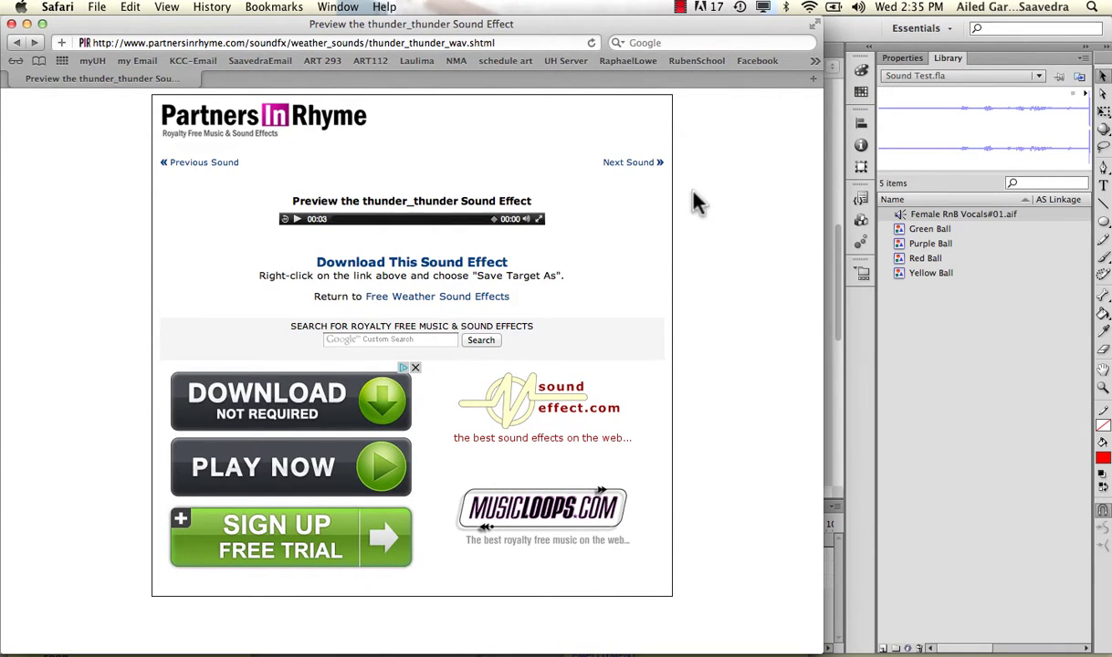
# - Go back to the weather sounds list and download the Wind Howl sound effect
pyautogui.click(18, 43)
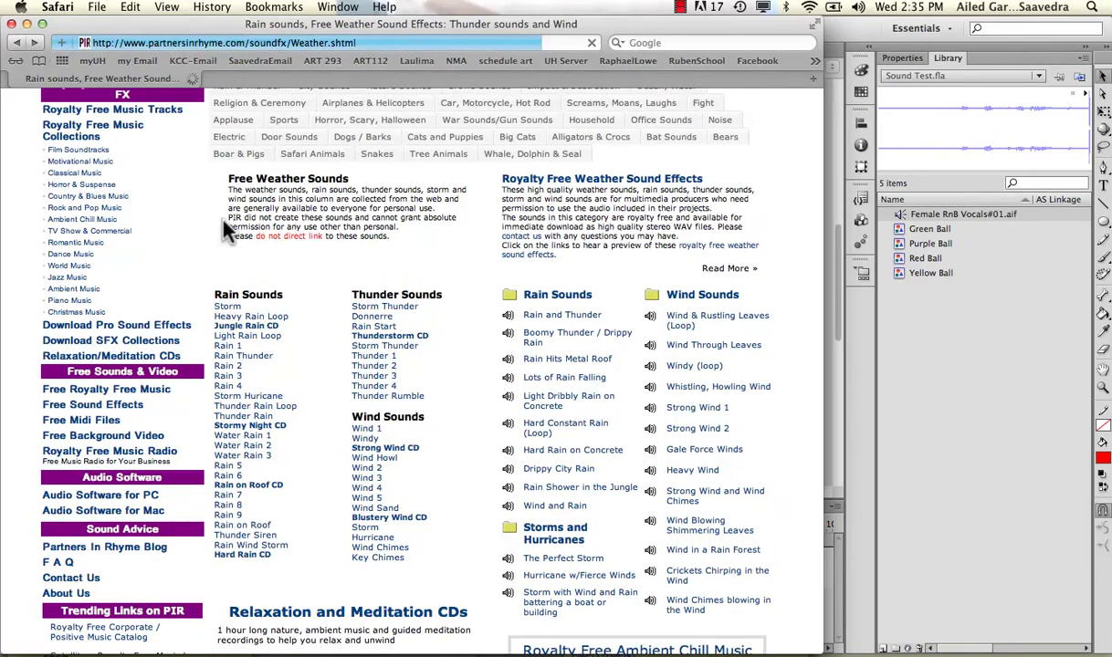
pyautogui.scroll(-1, 212, 209)
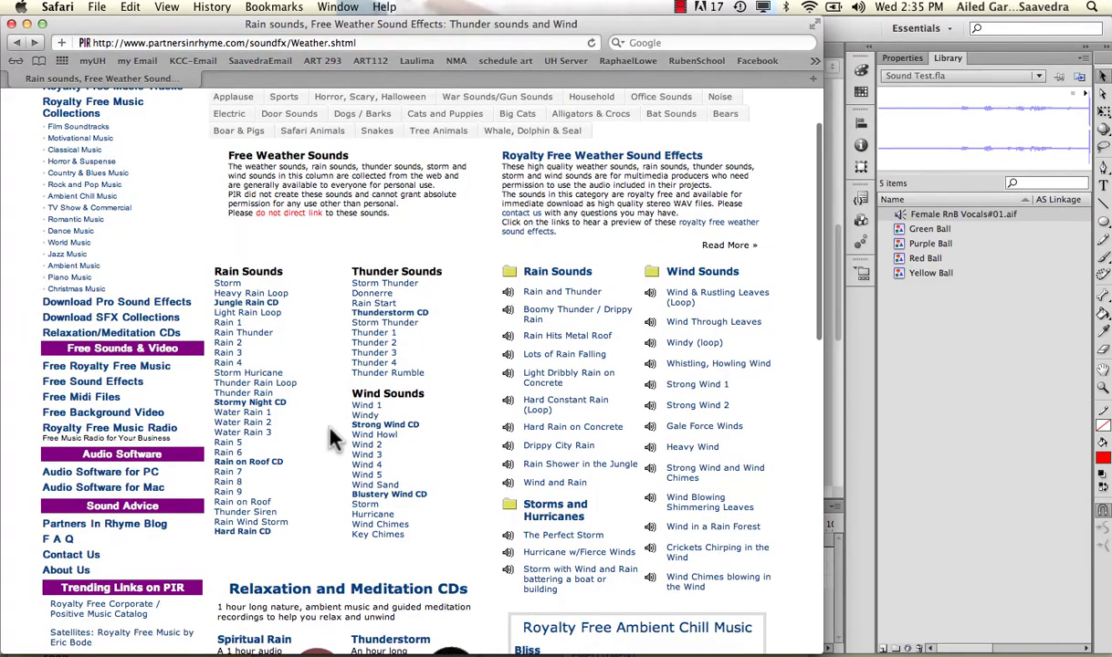
pyautogui.scroll(-1, 331, 437)
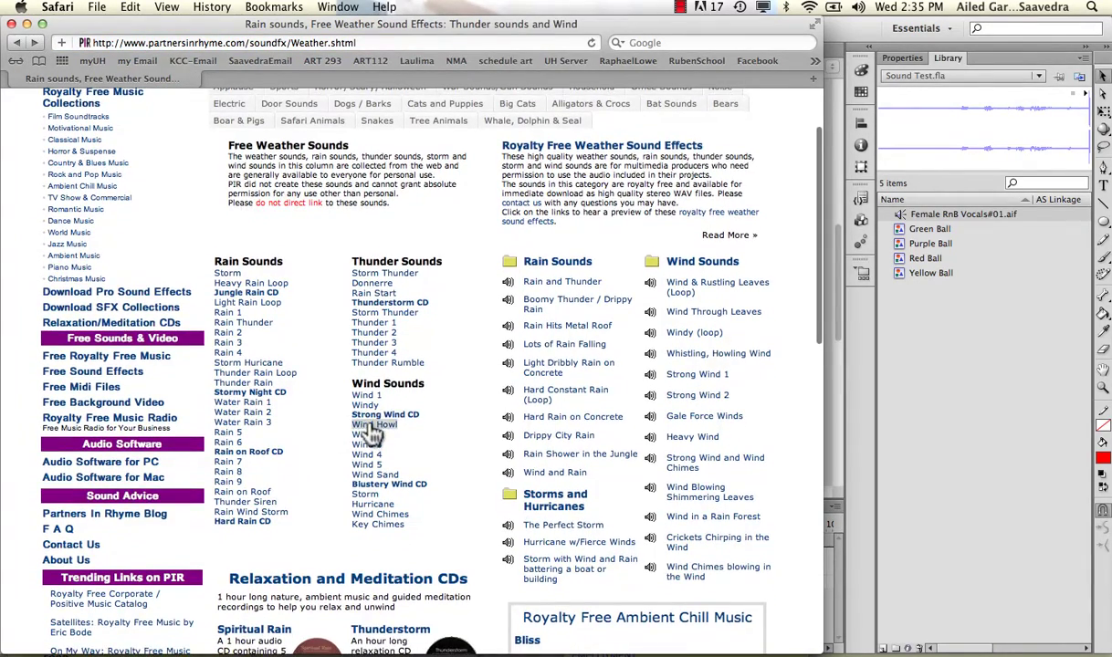
pyautogui.click(370, 426)
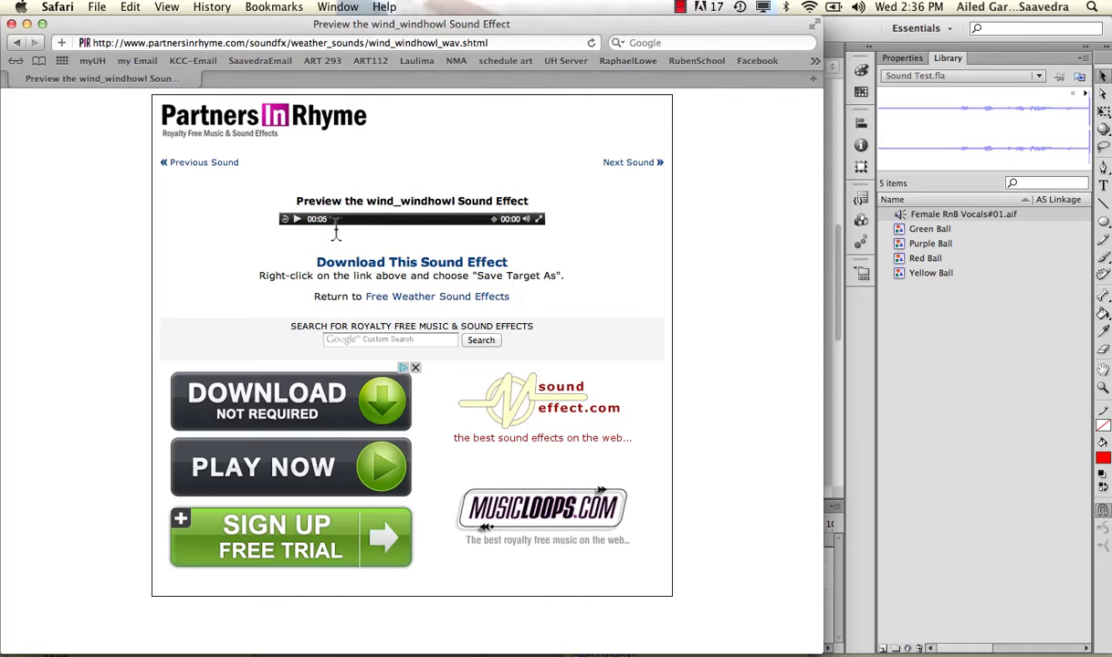
pyautogui.rightClick(381, 263)
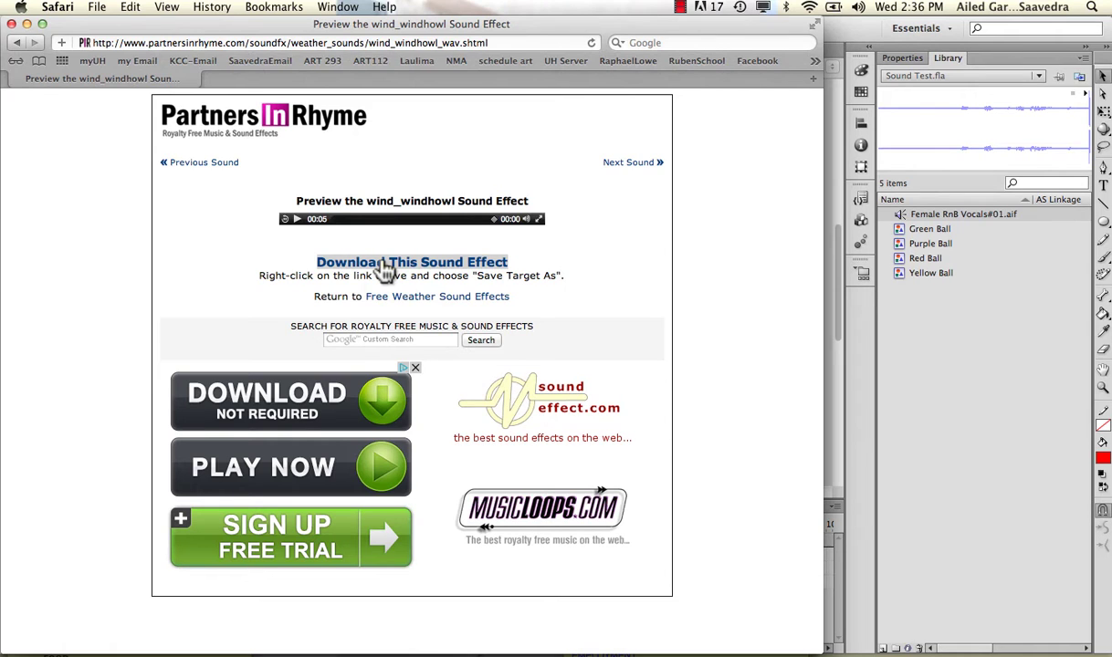
pyautogui.click(388, 270)
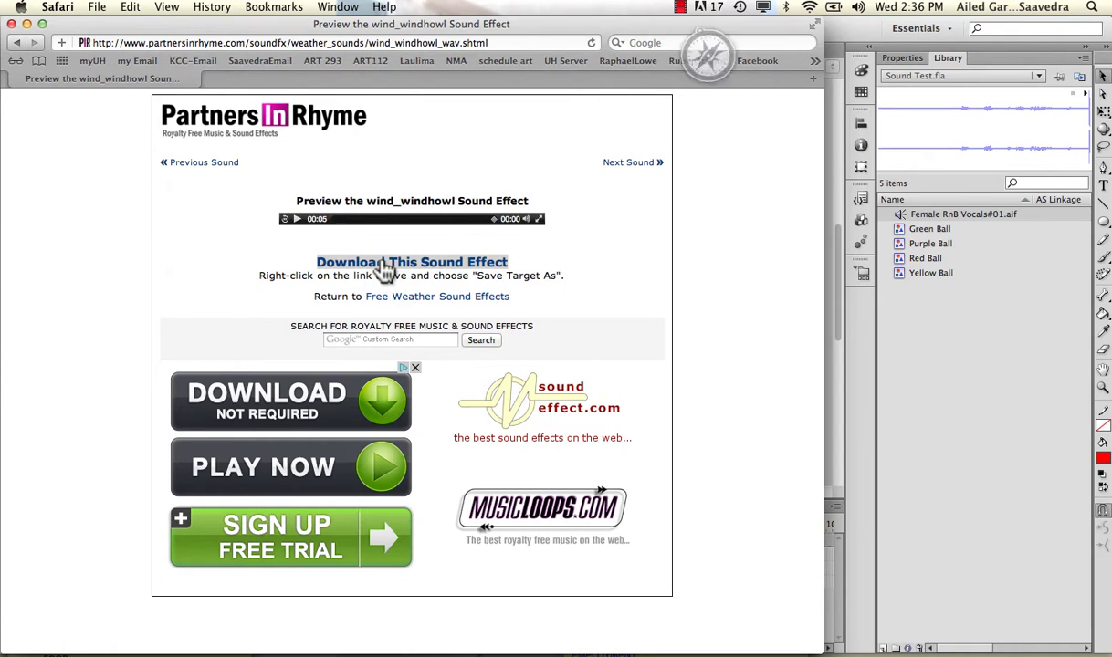
# - Play the downloaded windhowl.wav from the browser's download list
pyautogui.click(806, 43)
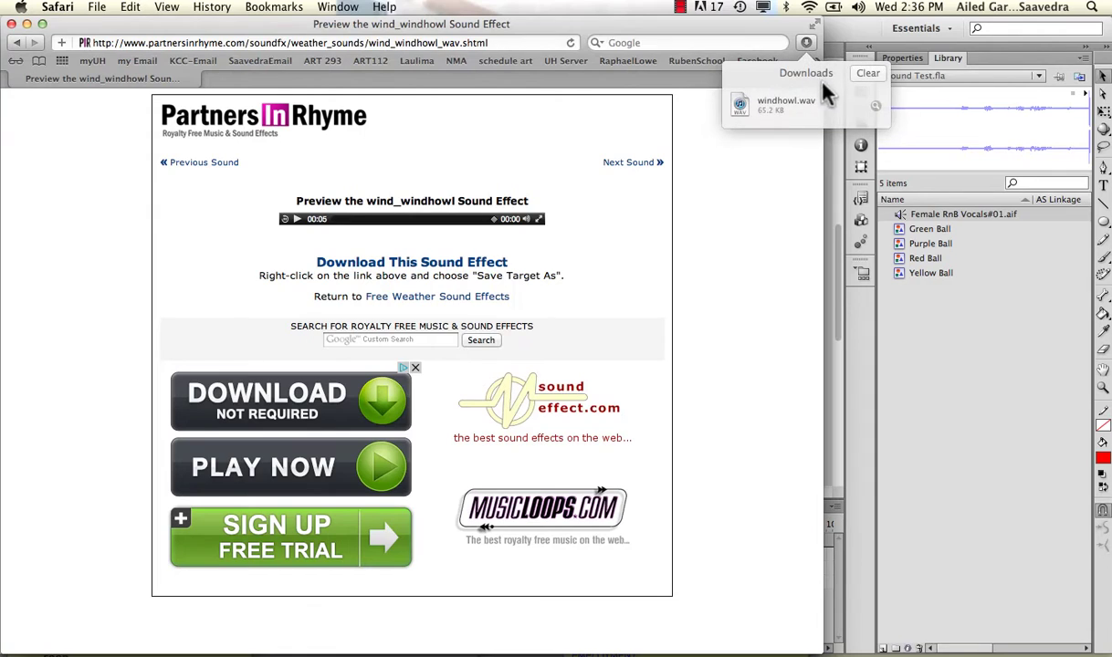
pyautogui.doubleClick(820, 108)
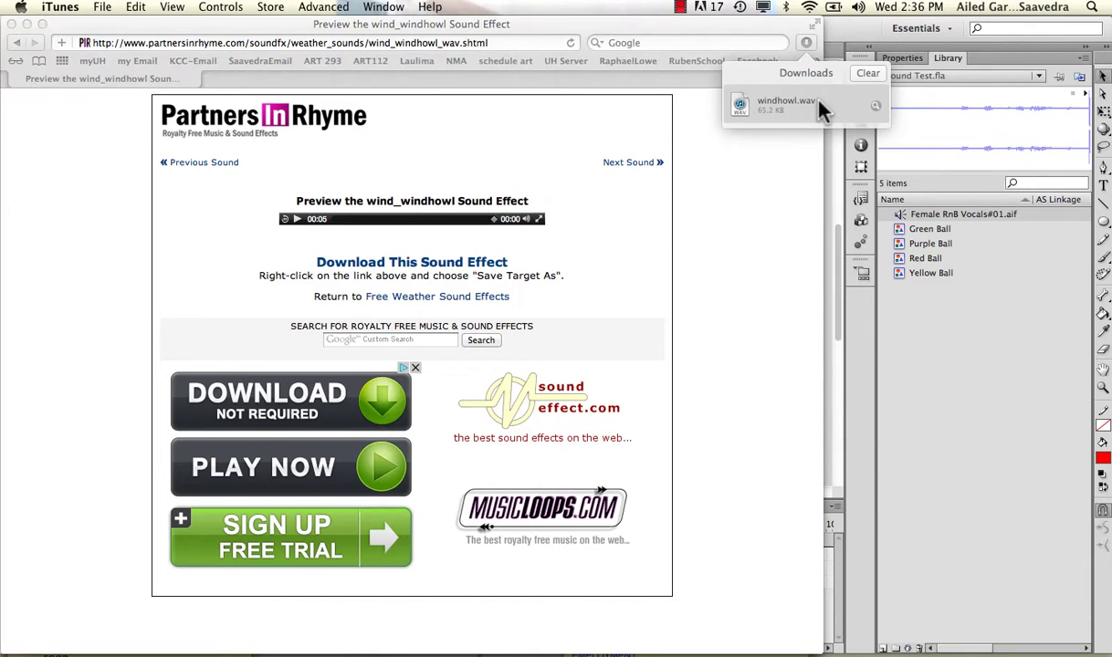
# - Clear the download list and close the Partners In Rhyme window
pyautogui.click(858, 75)
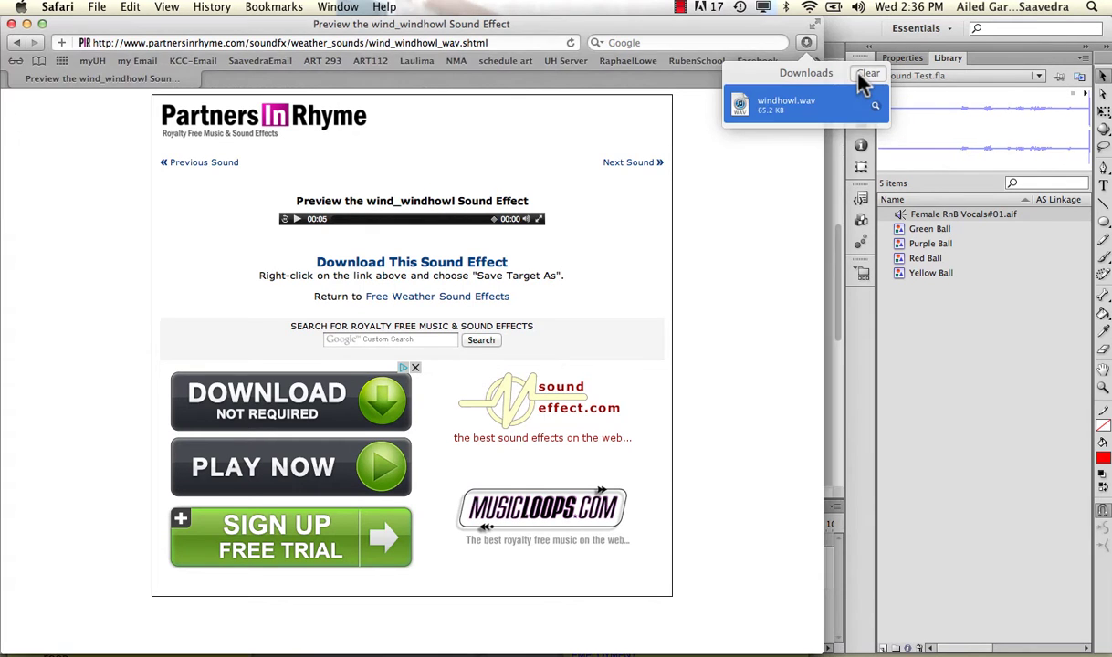
pyautogui.click(865, 74)
pyautogui.press('super+w')
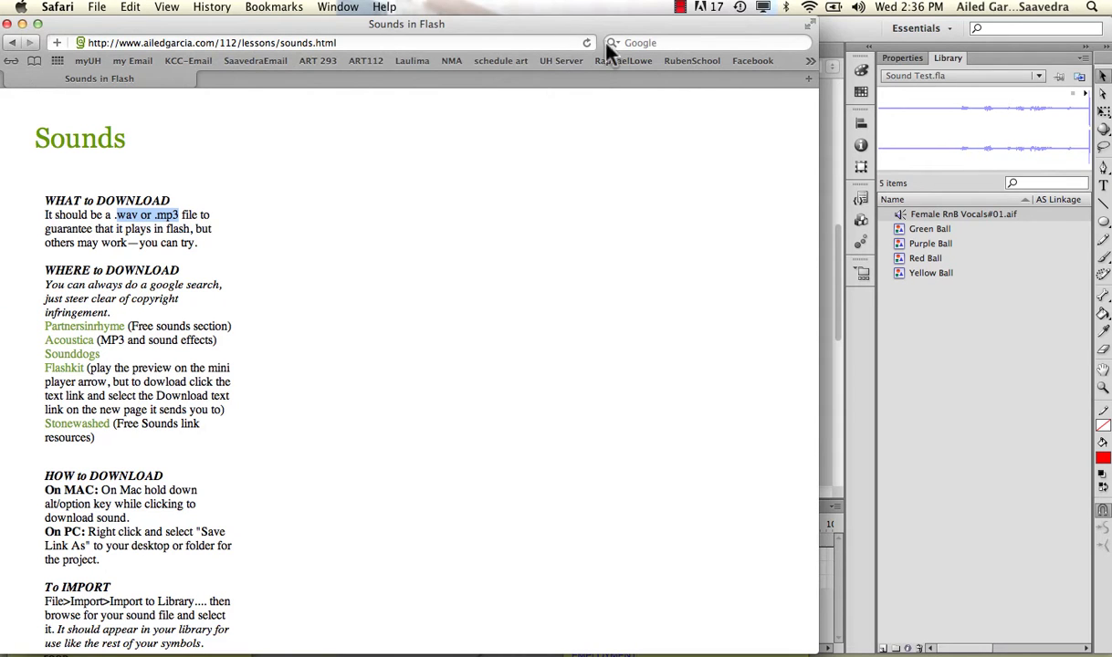
# - Switch to Flash and import thunder.wav from the Desktop into the library of Sound Test.fla
pyautogui.click(862, 38)
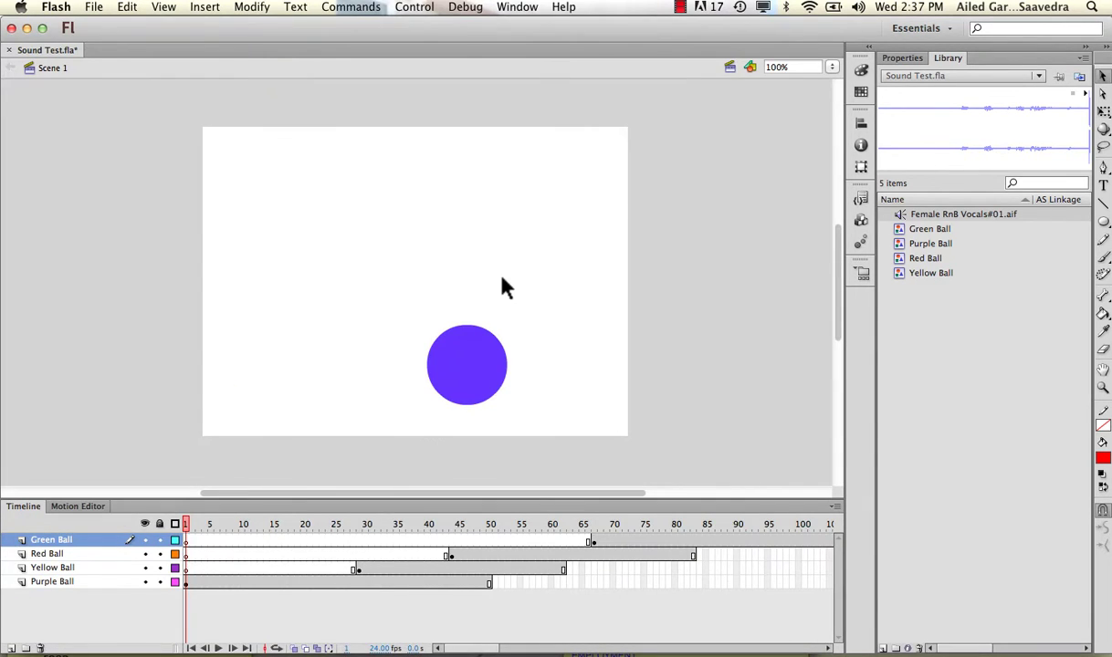
pyautogui.click(96, 7)
pyautogui.moveTo(132, 220)
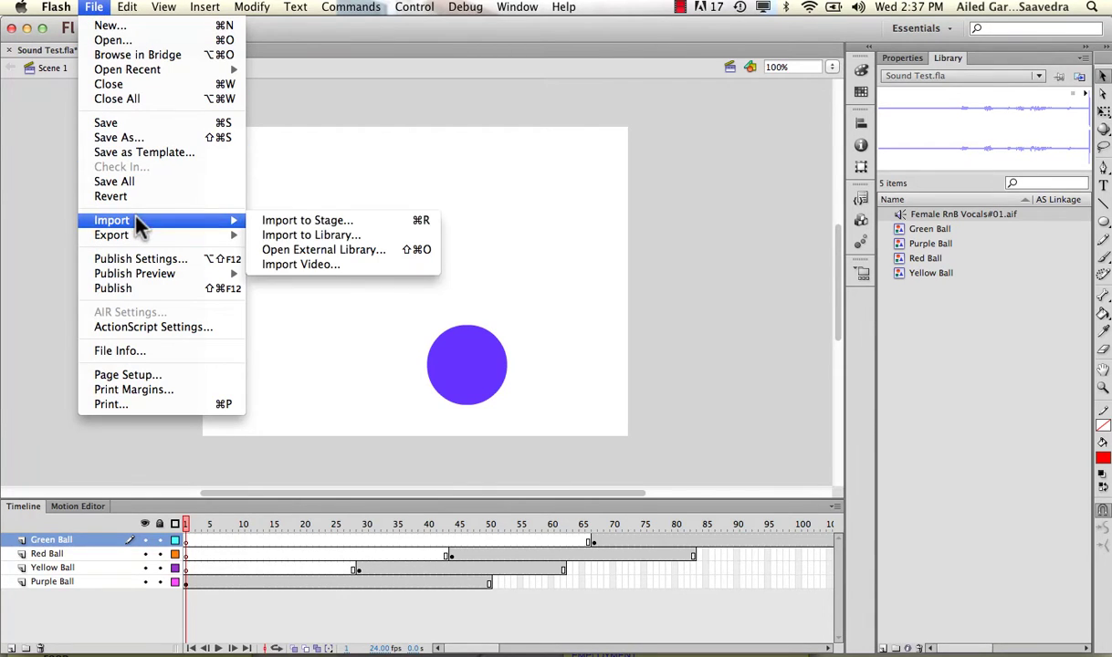
pyautogui.click(267, 235)
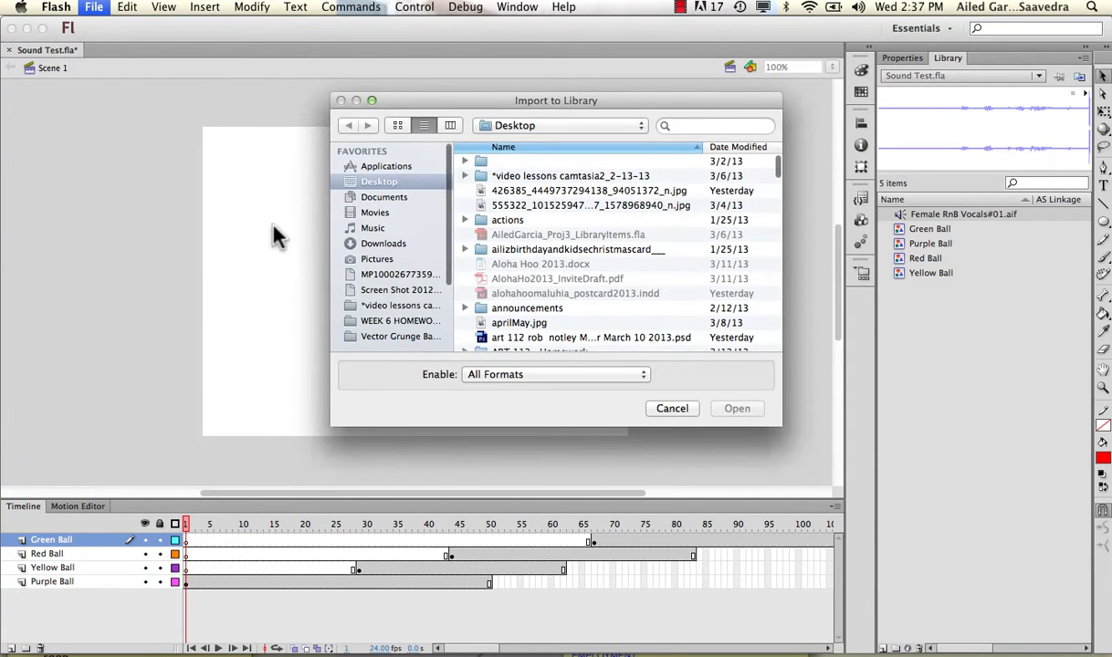
pyautogui.scroll(-5, 566, 233)
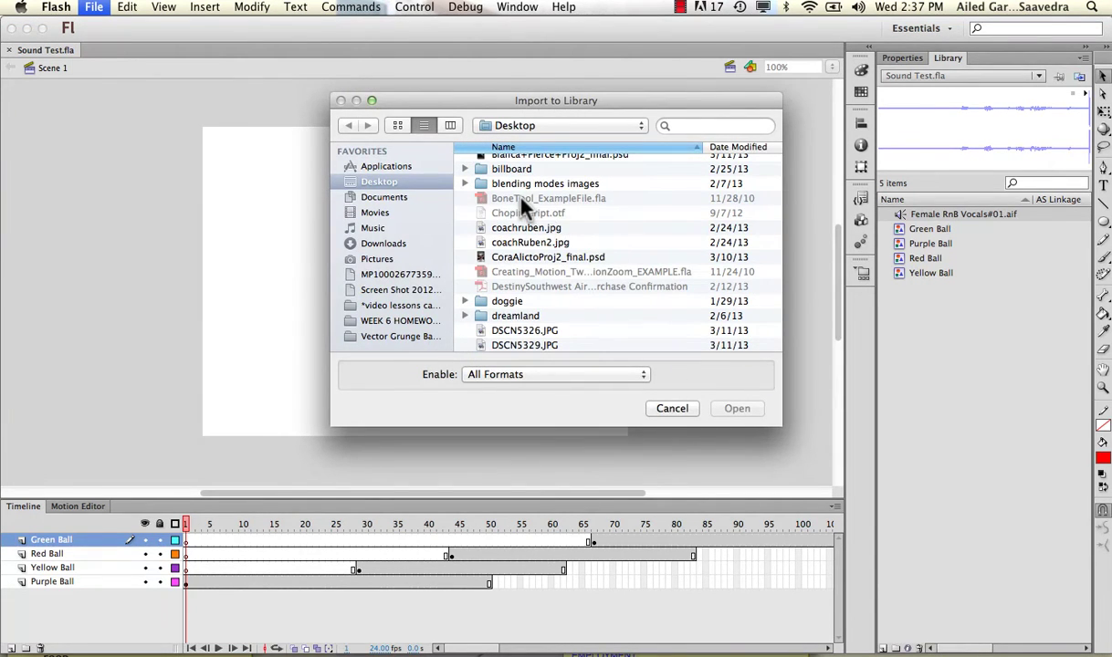
pyautogui.scroll(-10, 522, 200)
pyautogui.scroll(-15, 522, 207)
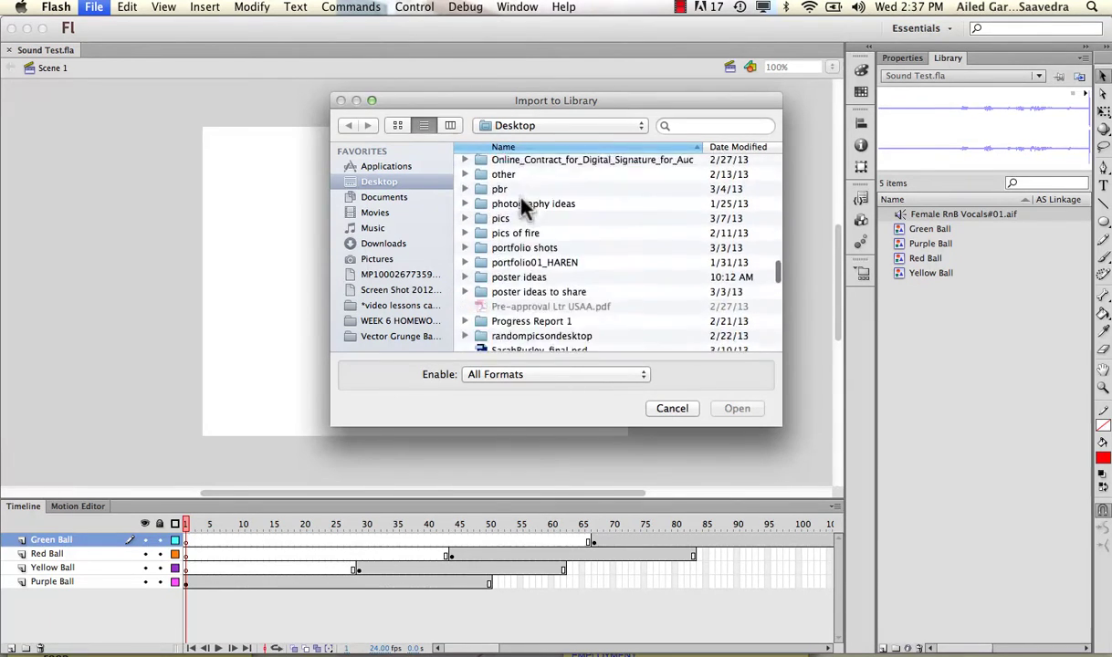
pyautogui.scroll(-10, 521, 201)
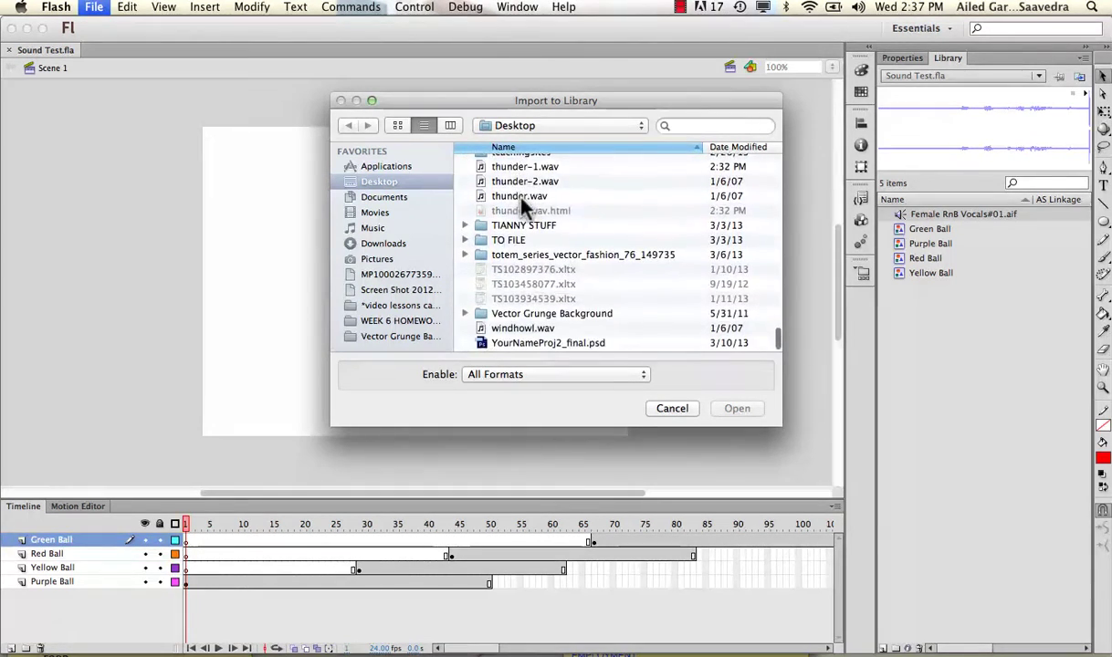
pyautogui.click(540, 195)
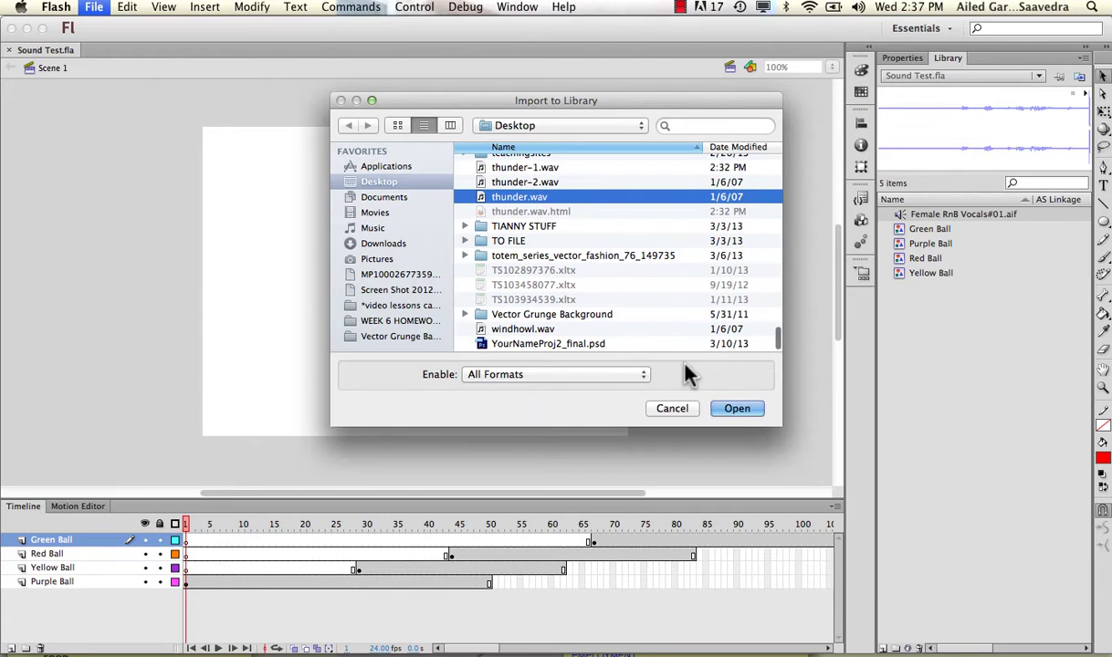
pyautogui.click(737, 410)
pyautogui.click(736, 410)
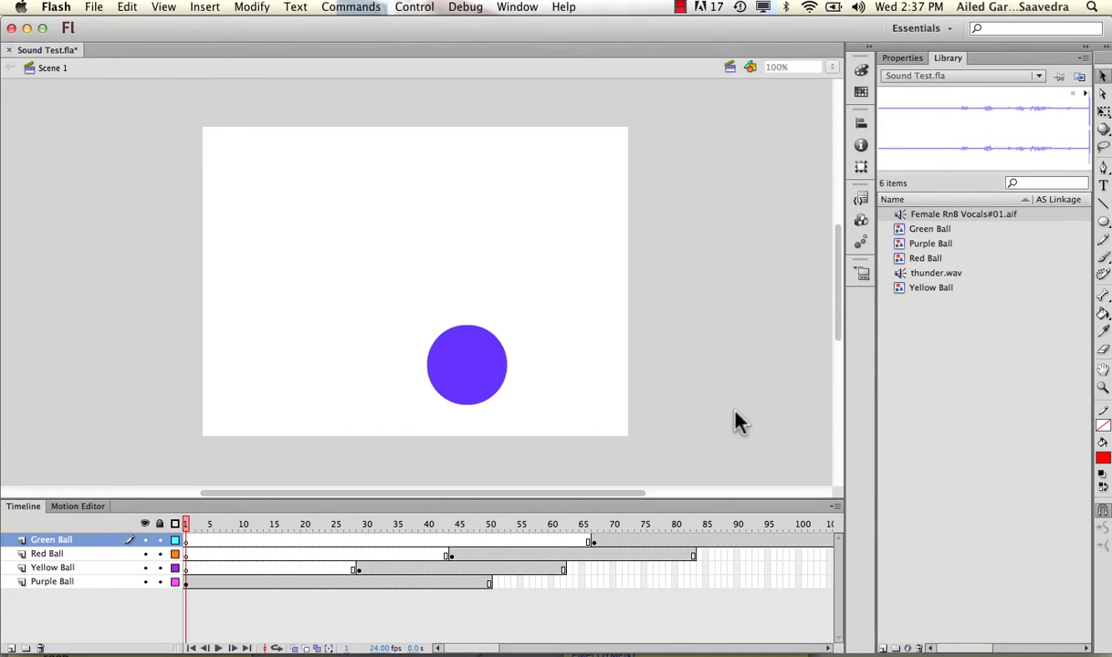
# - Import windhowl.wav from the Desktop into the library of Sound Test.fla
pyautogui.click(97, 7)
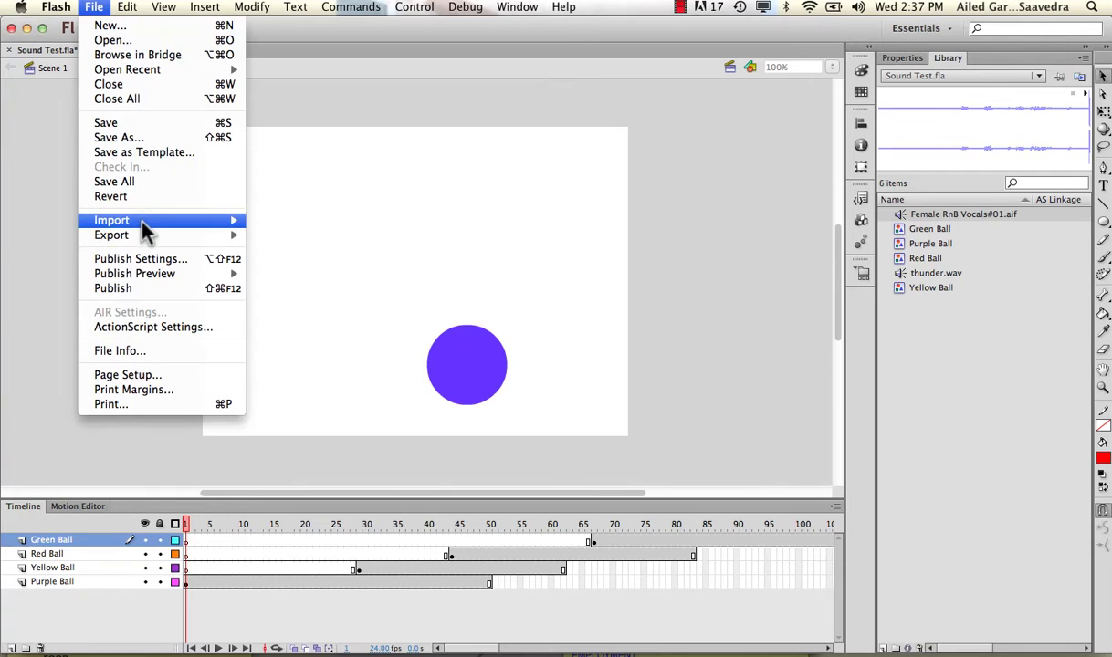
pyautogui.moveTo(139, 221)
pyautogui.click(298, 236)
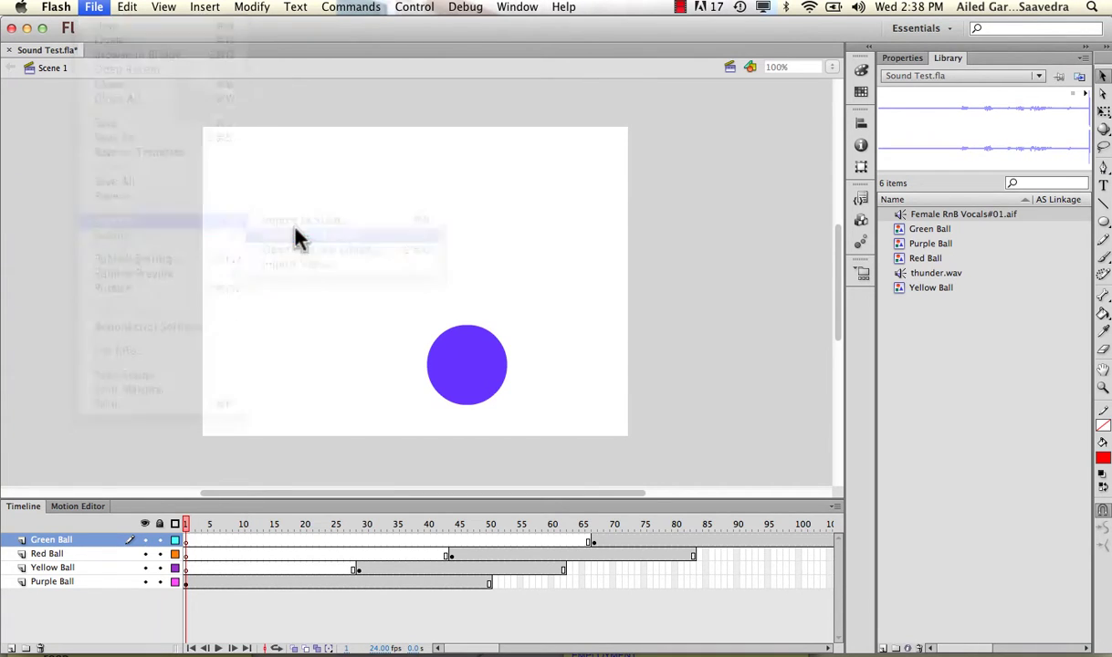
pyautogui.scroll(-15, 568, 330)
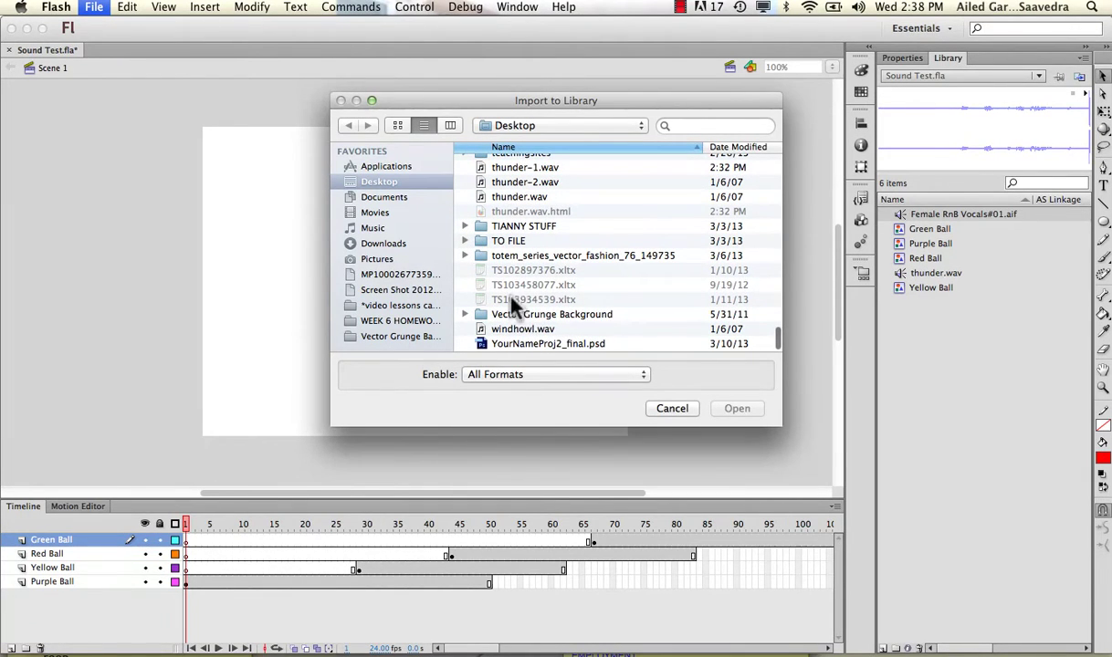
pyautogui.click(497, 329)
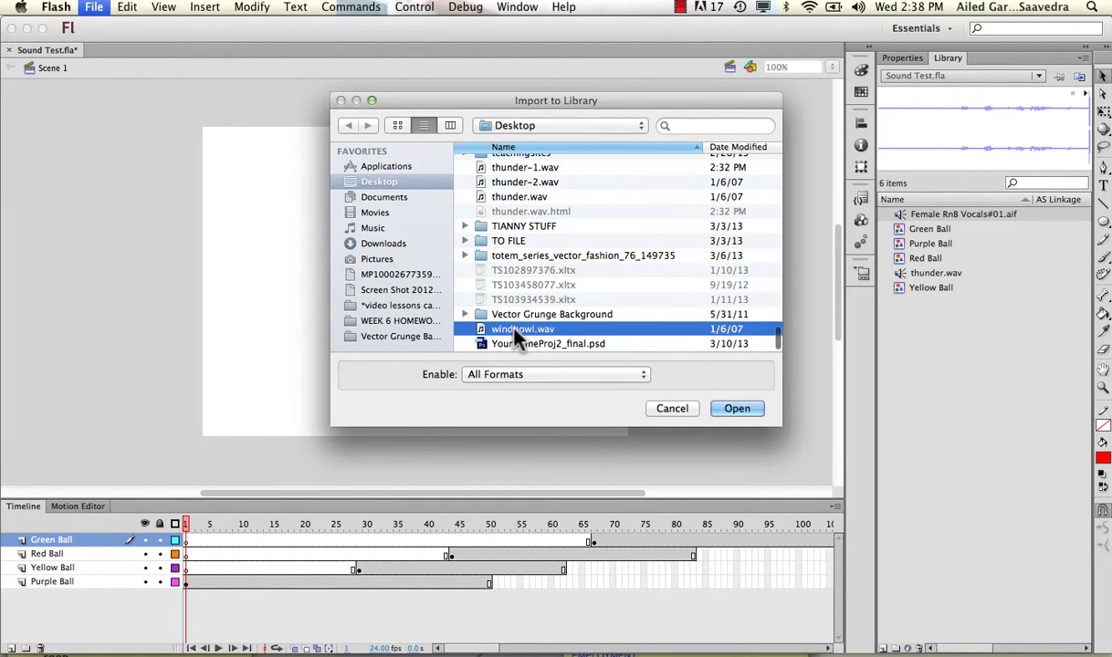
pyautogui.click(721, 410)
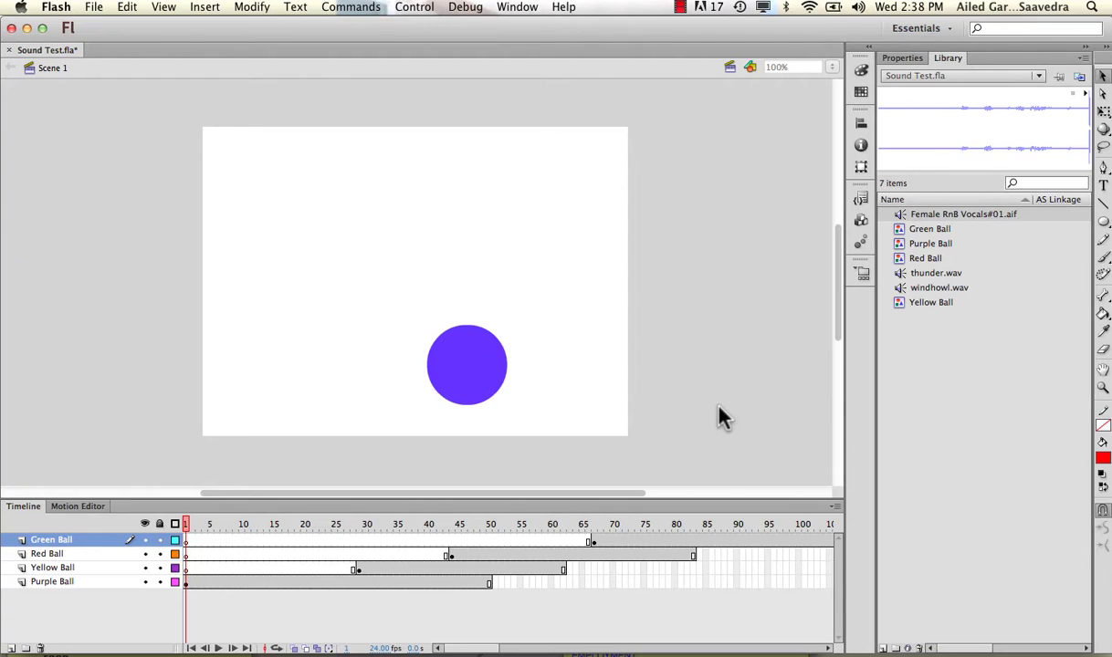
# - Preview the waveforms of thunder.wav, windhowl.wav and Female RnB Vocals#01.aif in the library
pyautogui.click(917, 274)
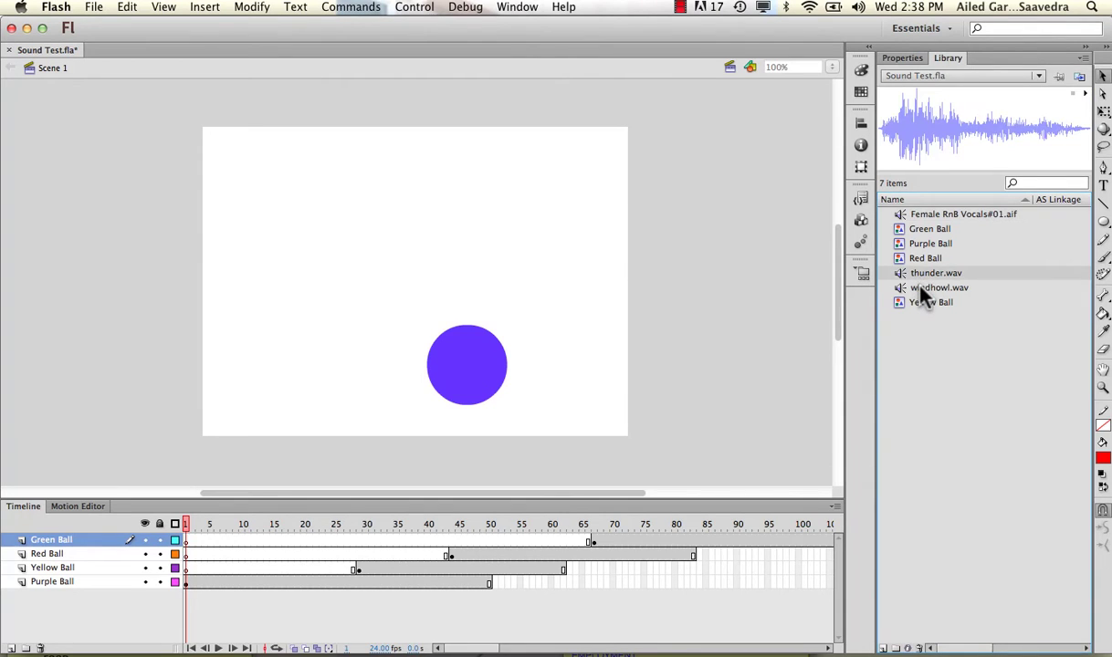
pyautogui.click(920, 290)
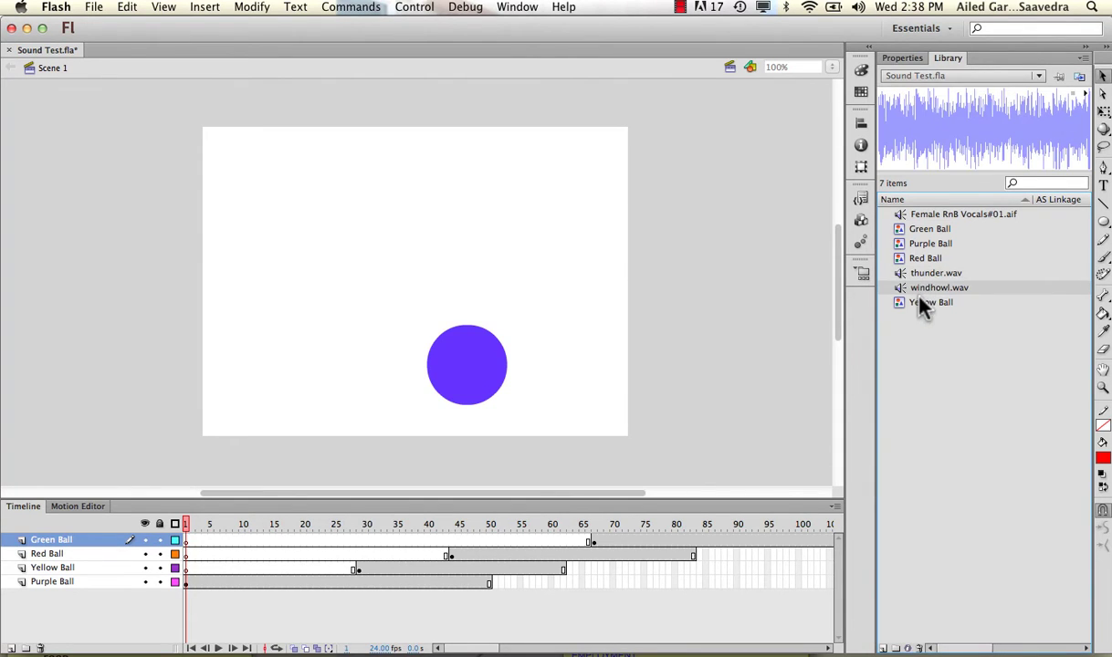
pyautogui.click(932, 216)
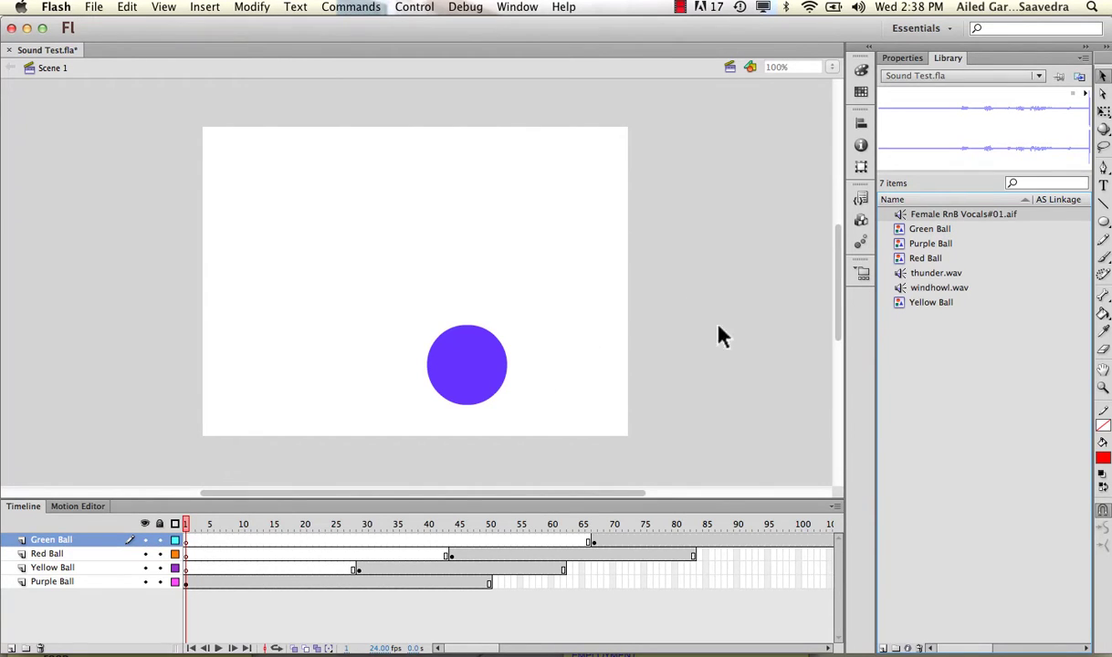
# - Add a new layer above Green Ball and name it Sound 1 Windhowl
pyautogui.click(11, 648)
pyautogui.doubleClick(50, 541)
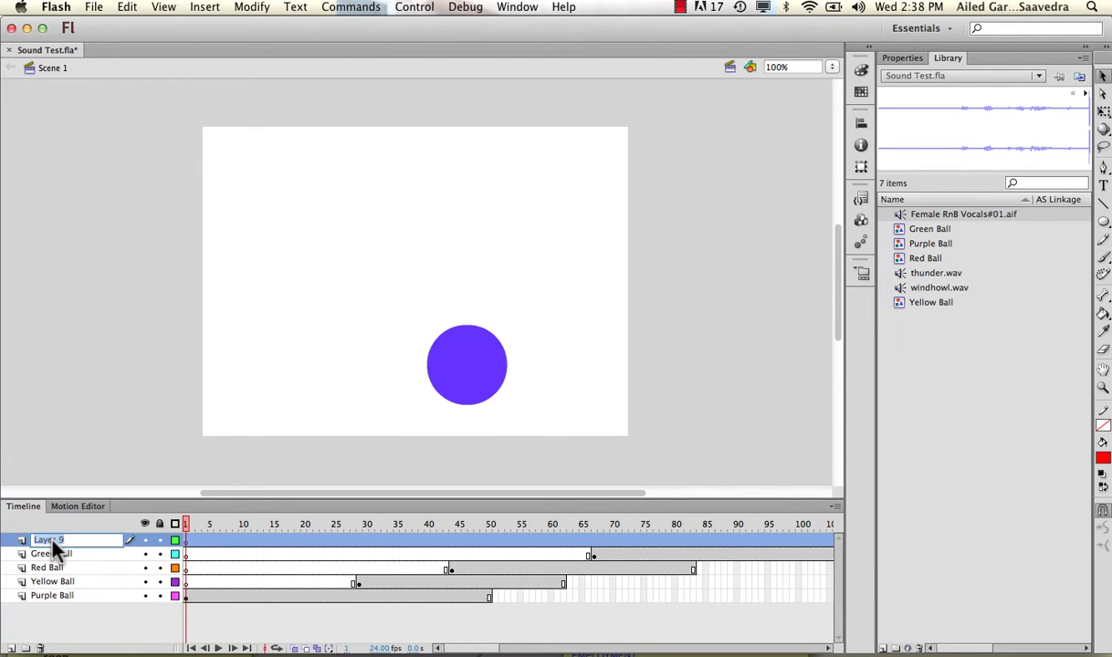
pyautogui.write('Sound 1 Windhowl')
pyautogui.press('Return')
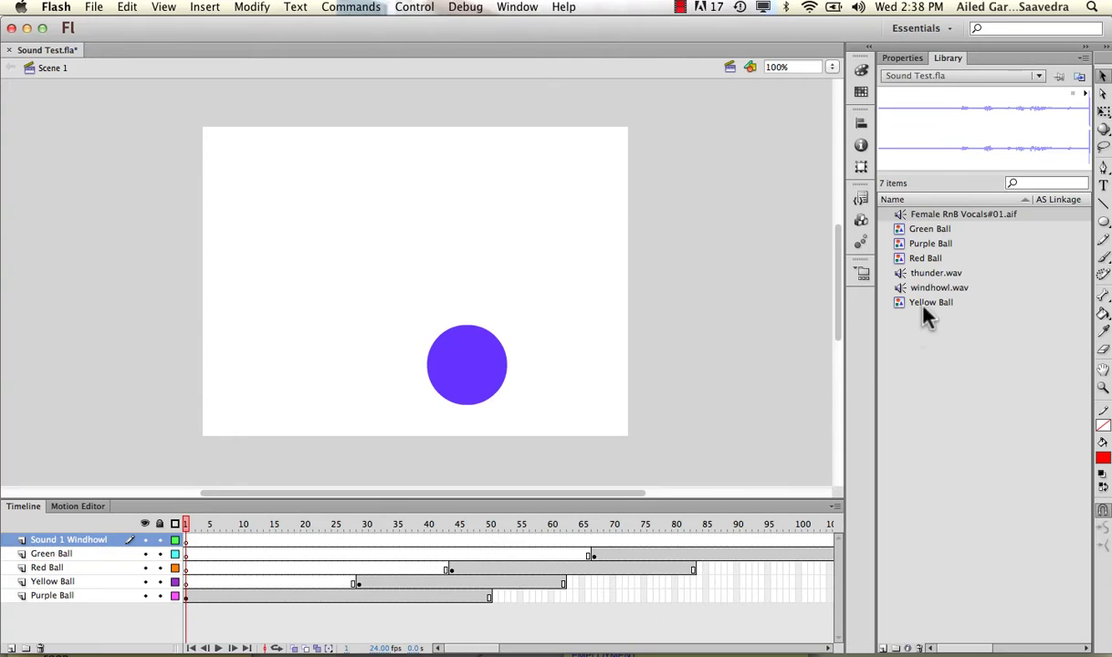
# - Add windhowl.wav from the library to the Sound 1 Windhowl layer and play the animation with it
pyautogui.moveTo(938, 288); pyautogui.dragTo(313, 355)
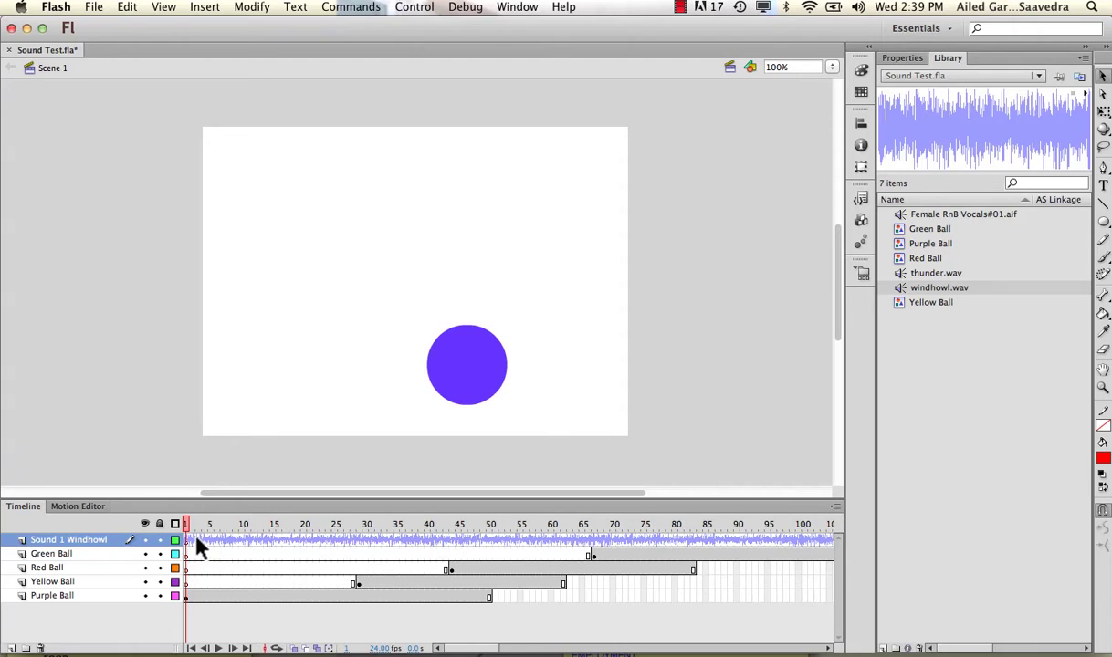
pyautogui.hscroll(10, 324, 545)
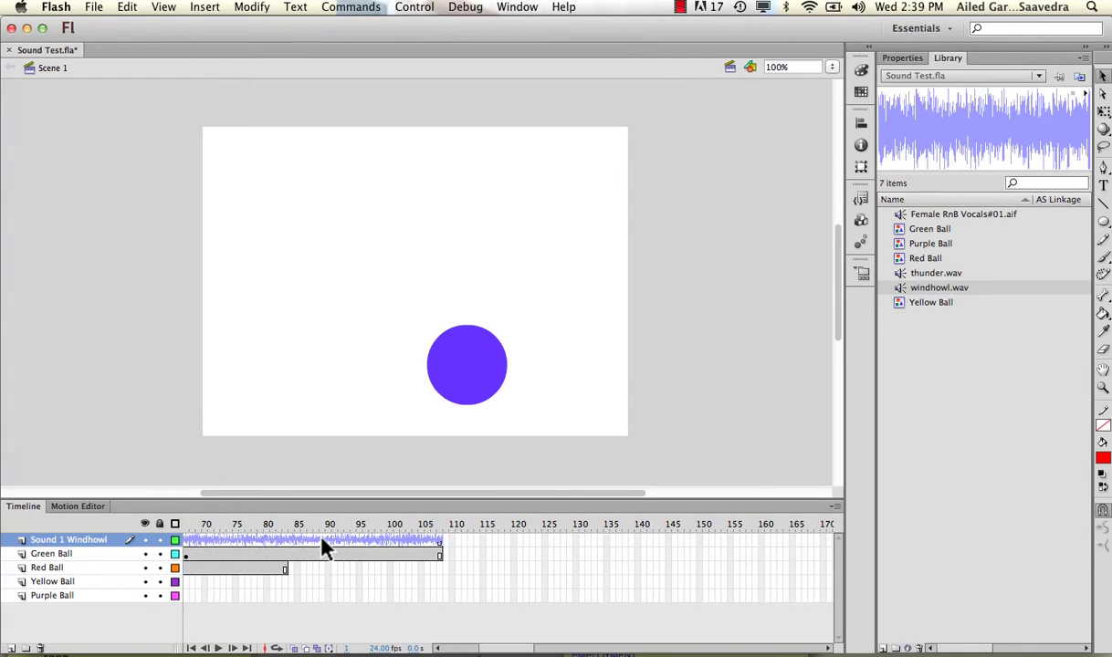
pyautogui.hscroll(-10, 324, 545)
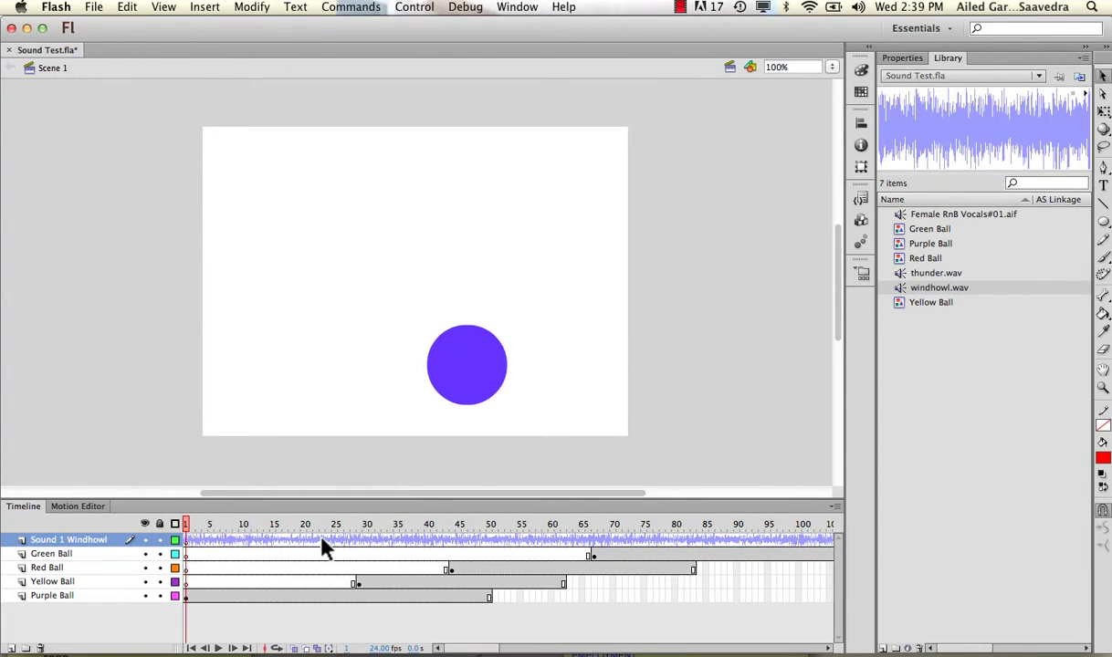
pyautogui.press('Return')
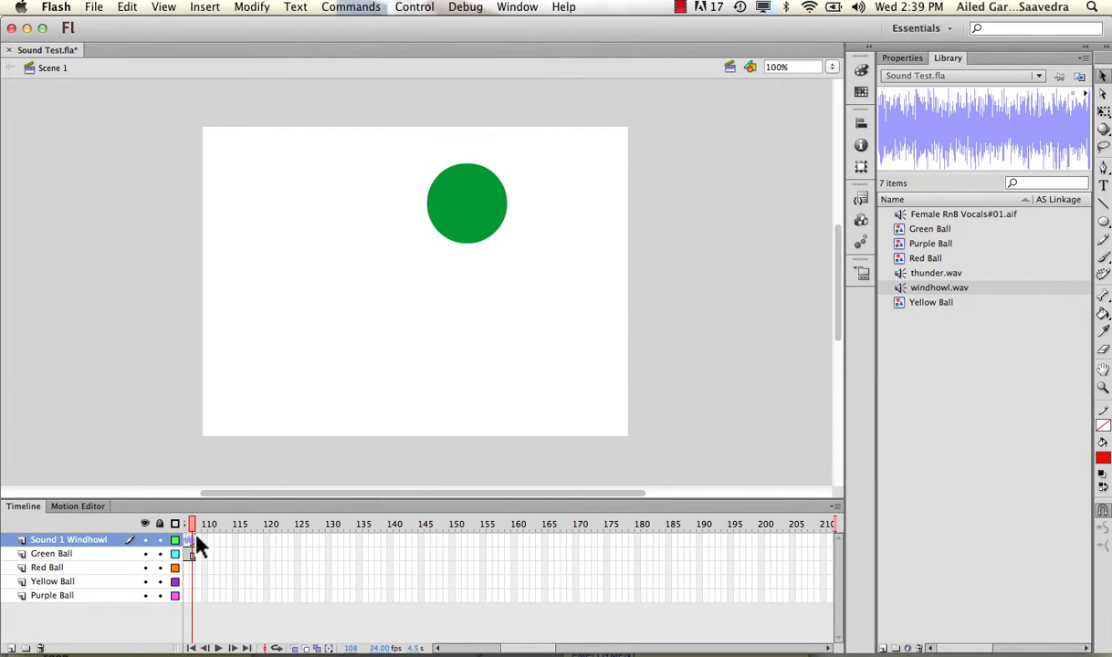
pyautogui.press('Return')
# - Set the sync of windhowl.wav on the Sound 1 Windhowl layer to Stream and play the animation again
pyautogui.click(913, 59)
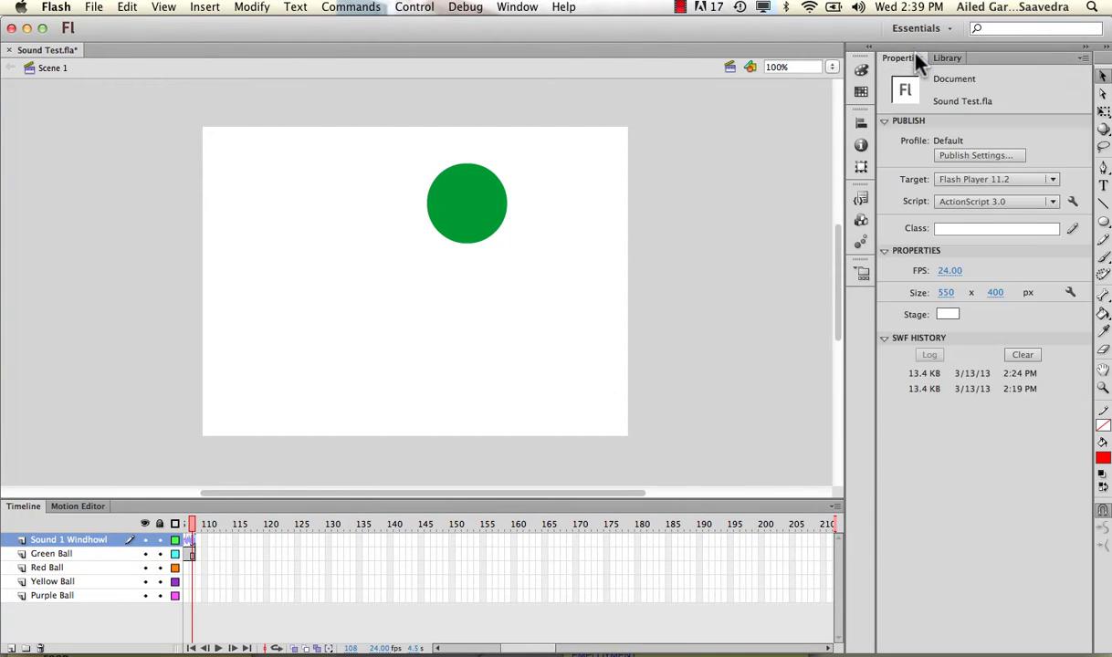
pyautogui.click(190, 540)
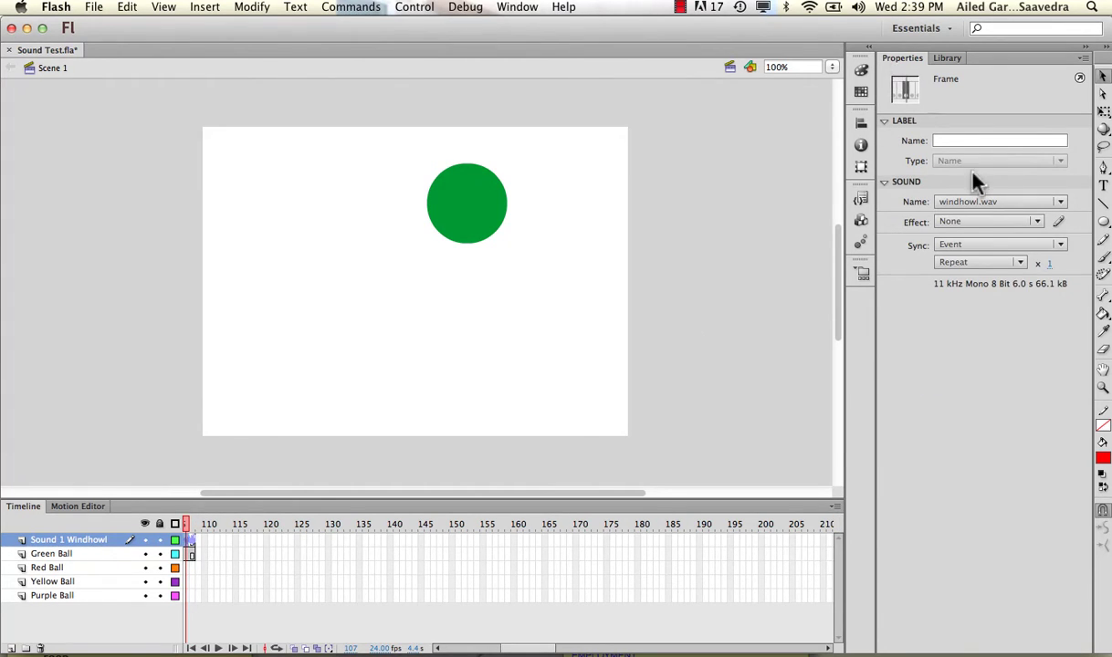
pyautogui.click(963, 245)
pyautogui.click(961, 254)
pyautogui.click(946, 247)
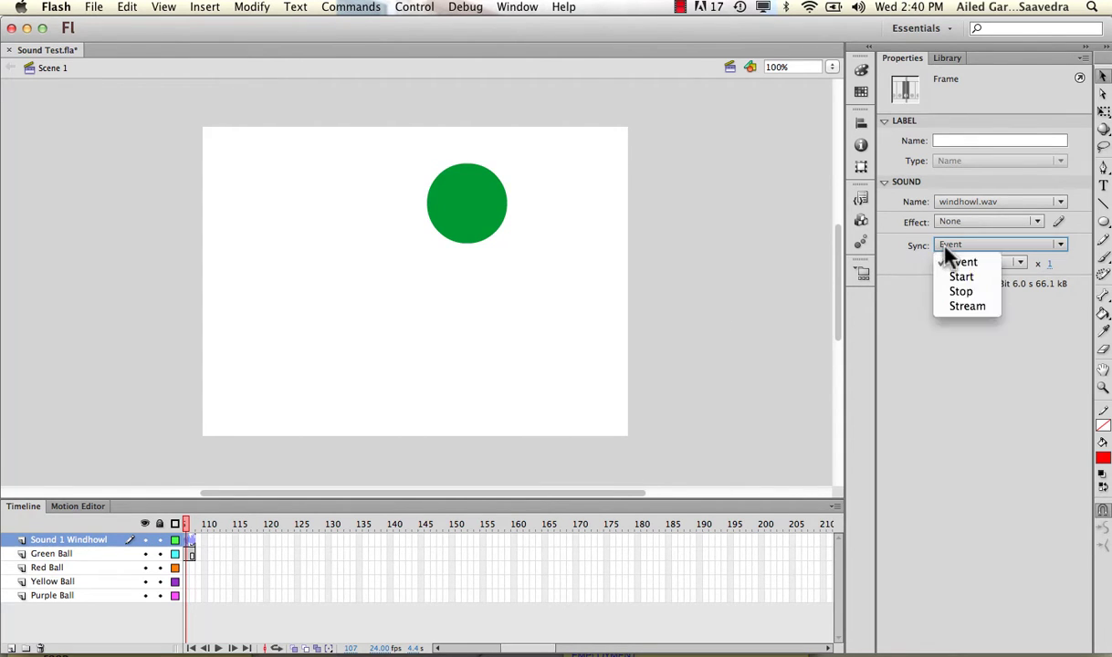
pyautogui.click(954, 307)
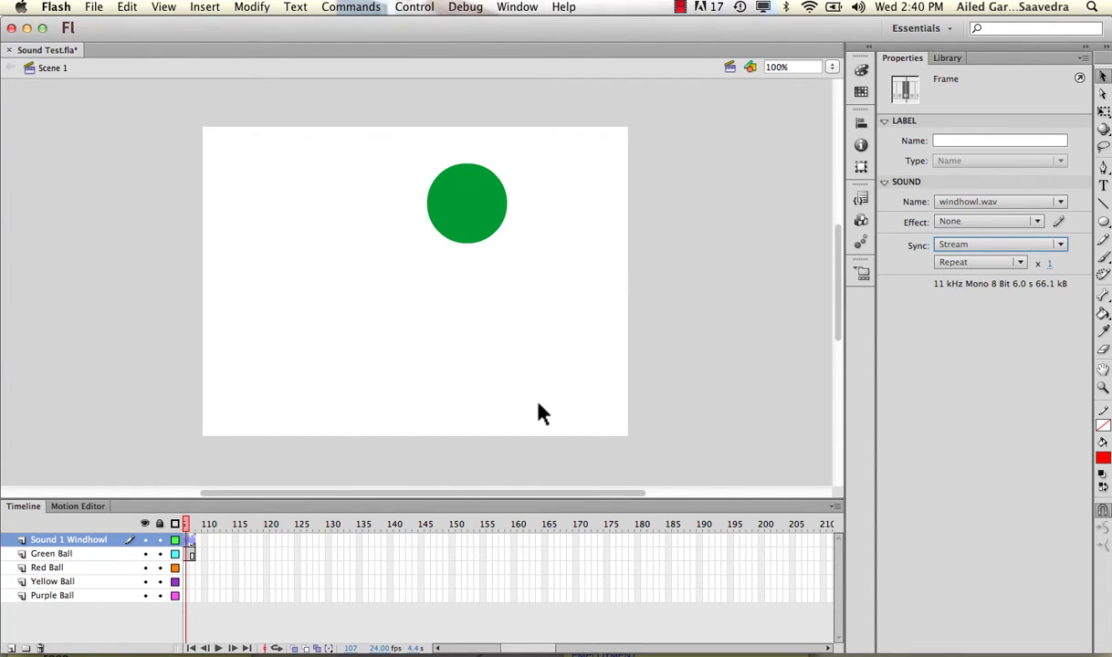
pyautogui.click(191, 524)
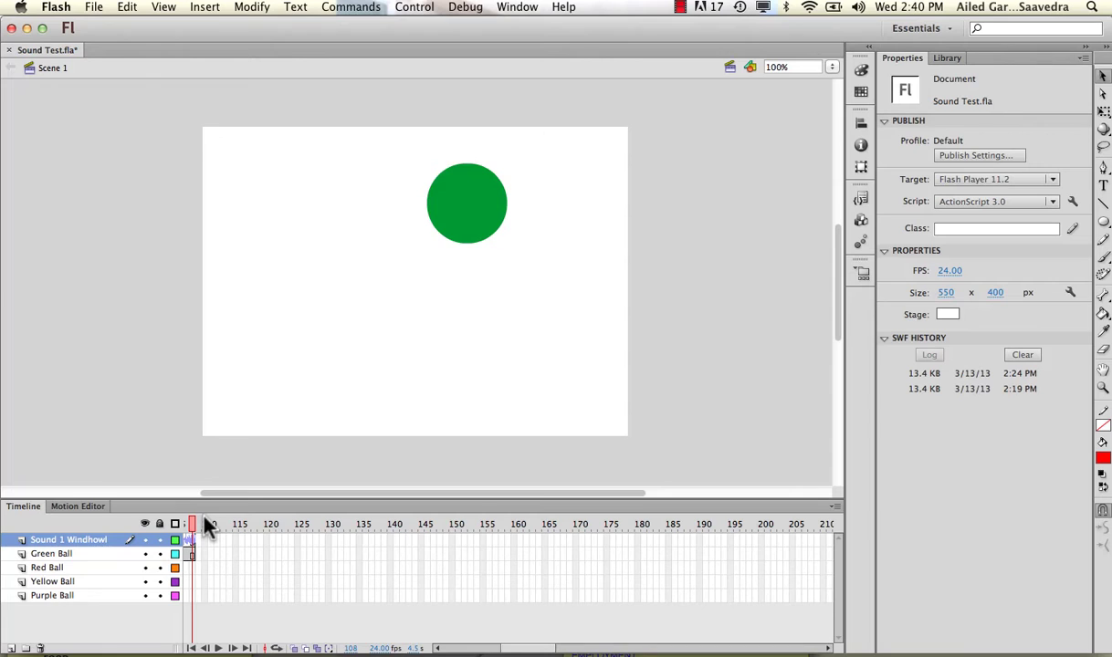
pyautogui.press('Return')
# - Review the sync options for the windhowl.wav sound, keeping Stream selected
pyautogui.click(188, 540)
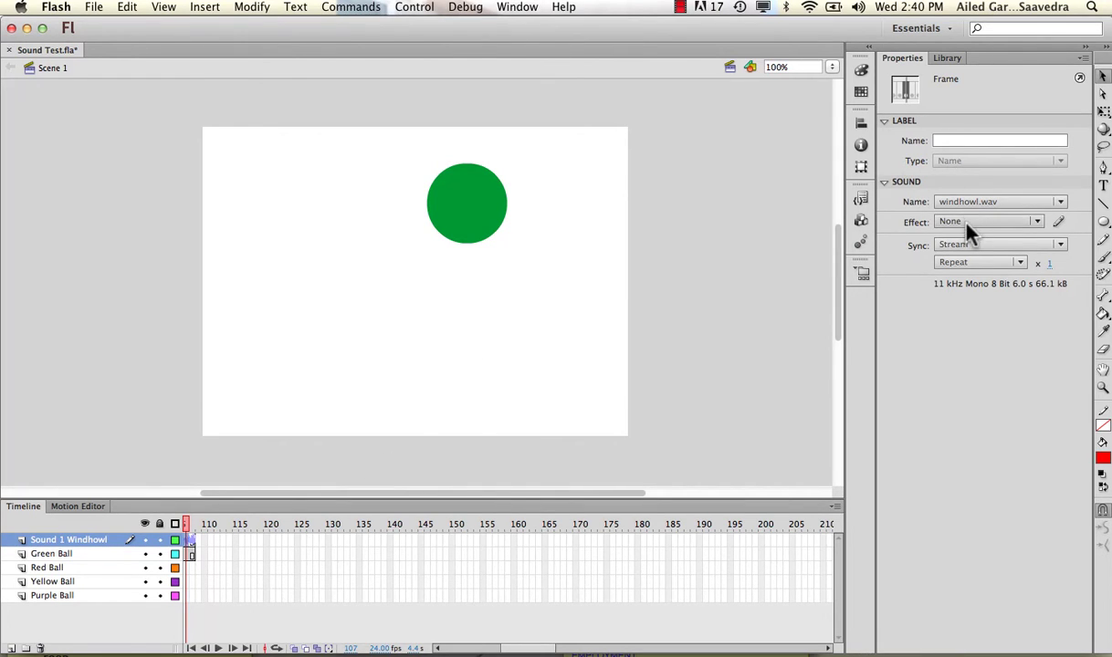
pyautogui.click(974, 248)
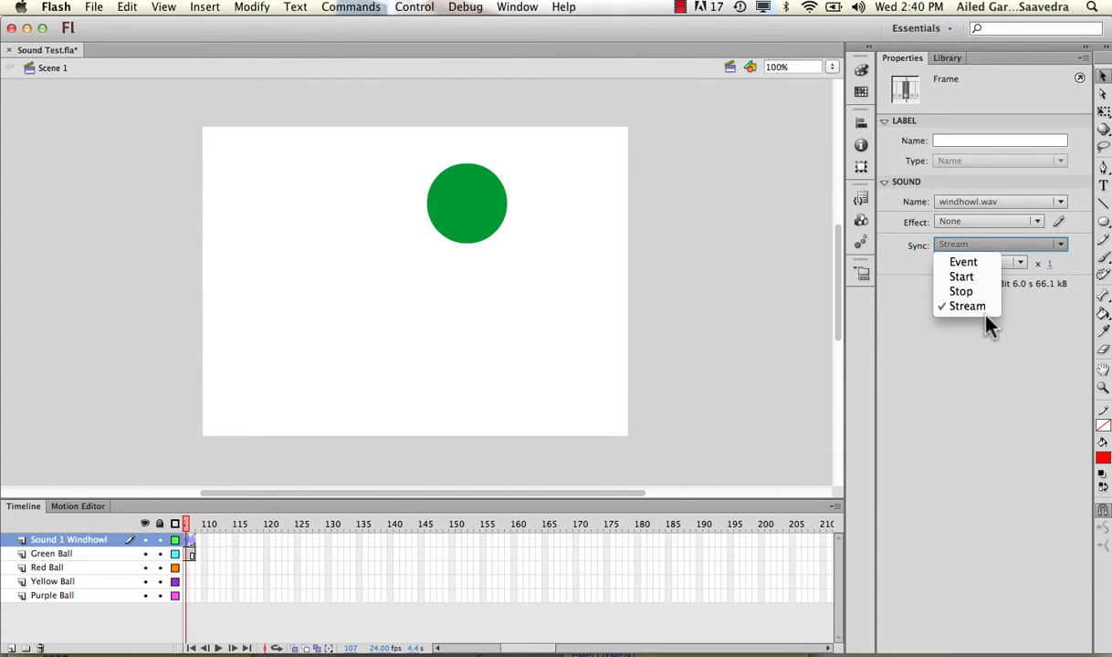
pyautogui.click(1025, 328)
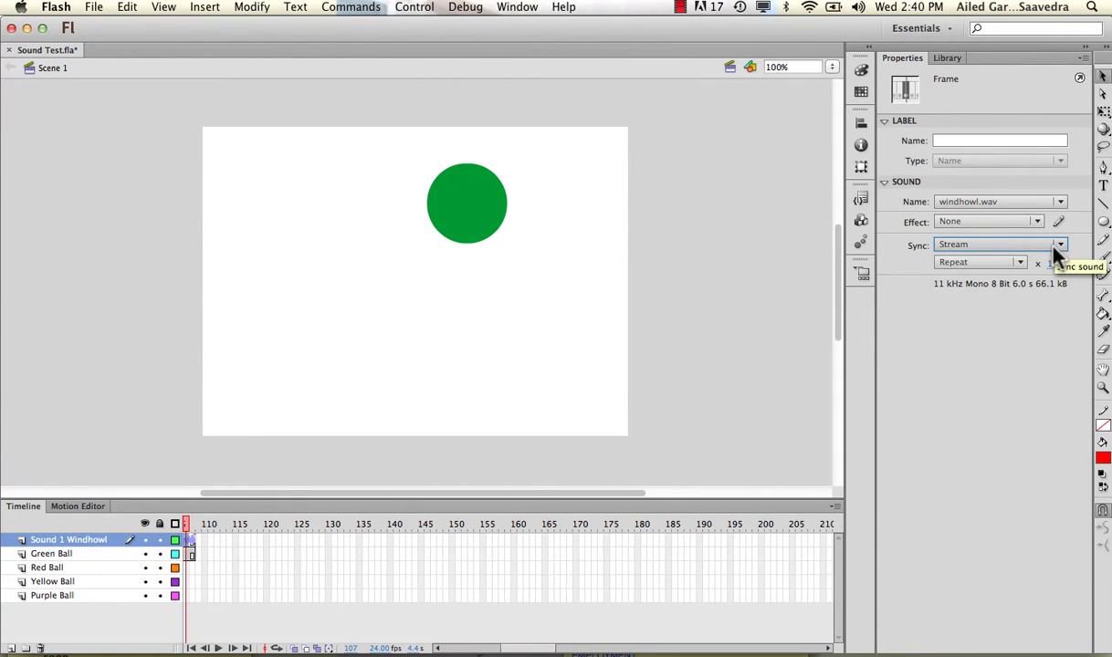
pyautogui.click(949, 246)
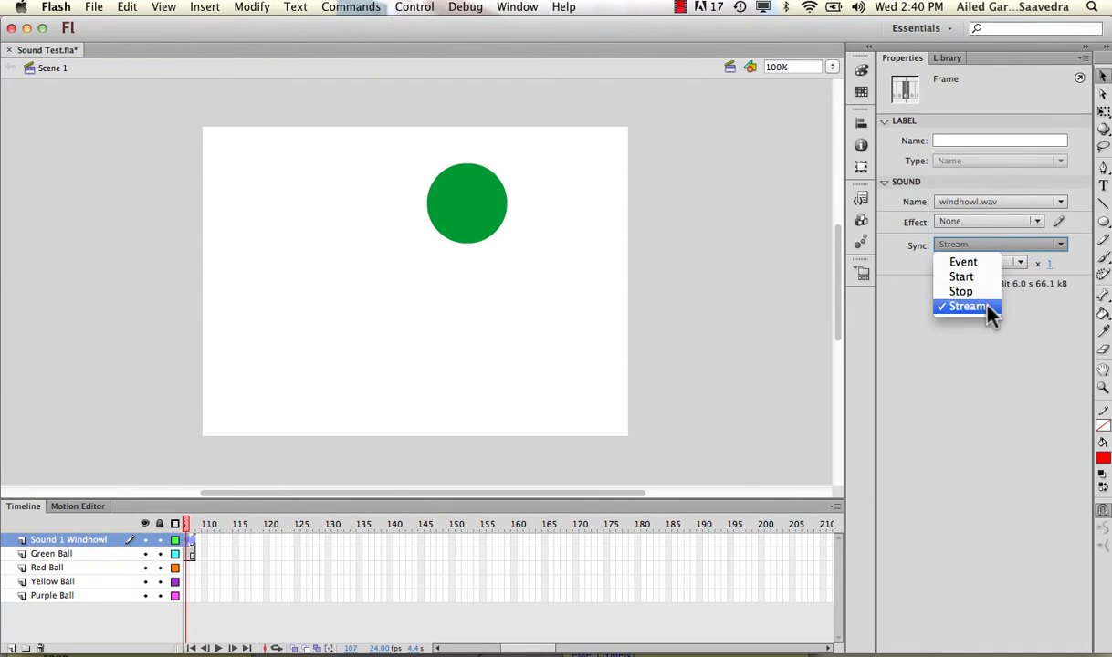
pyautogui.click(986, 306)
pyautogui.click(997, 246)
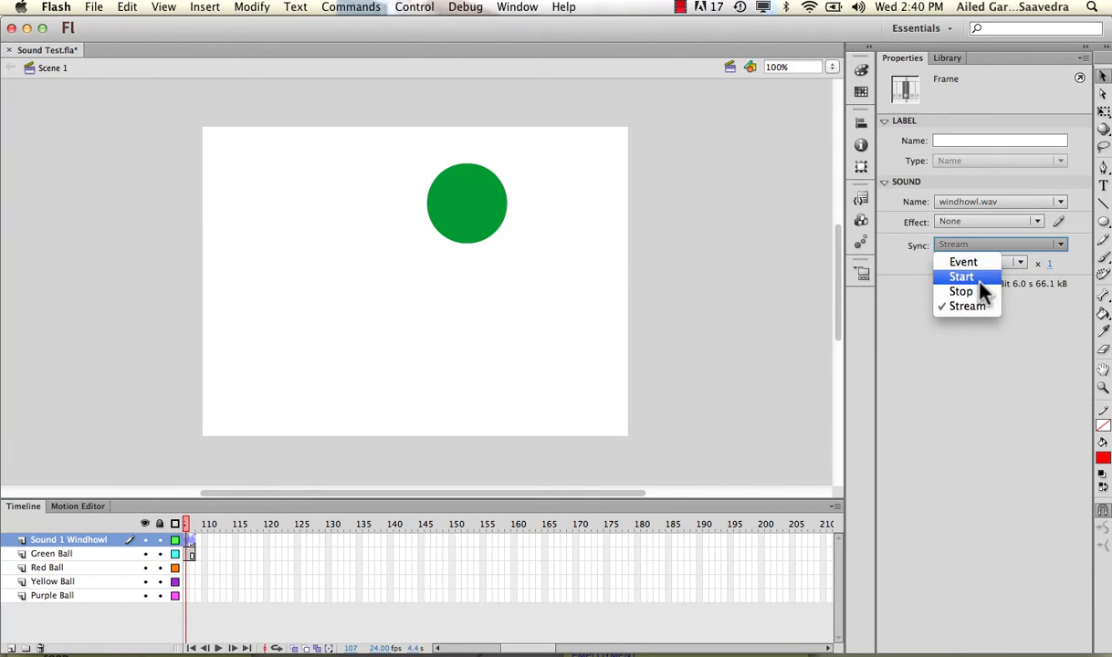
pyautogui.click(1012, 243)
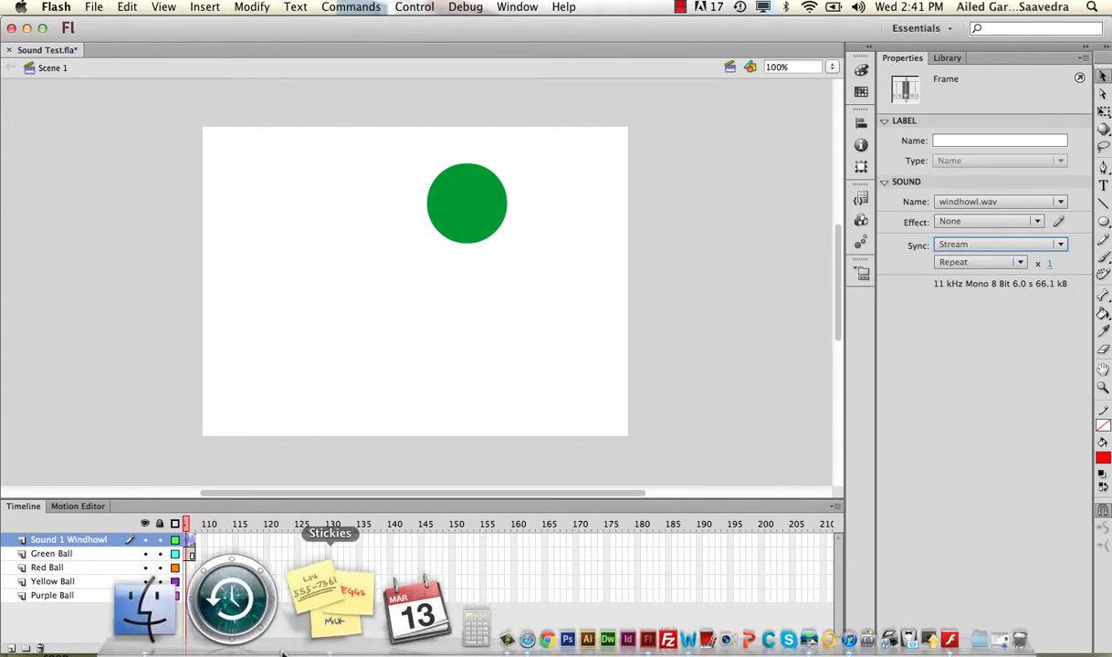
# - Switch to Safari, look through the sync and settings notes on the Sounds in Flash page, and return to Flash
pyautogui.click(374, 630)
pyautogui.scroll(-10, 236, 345)
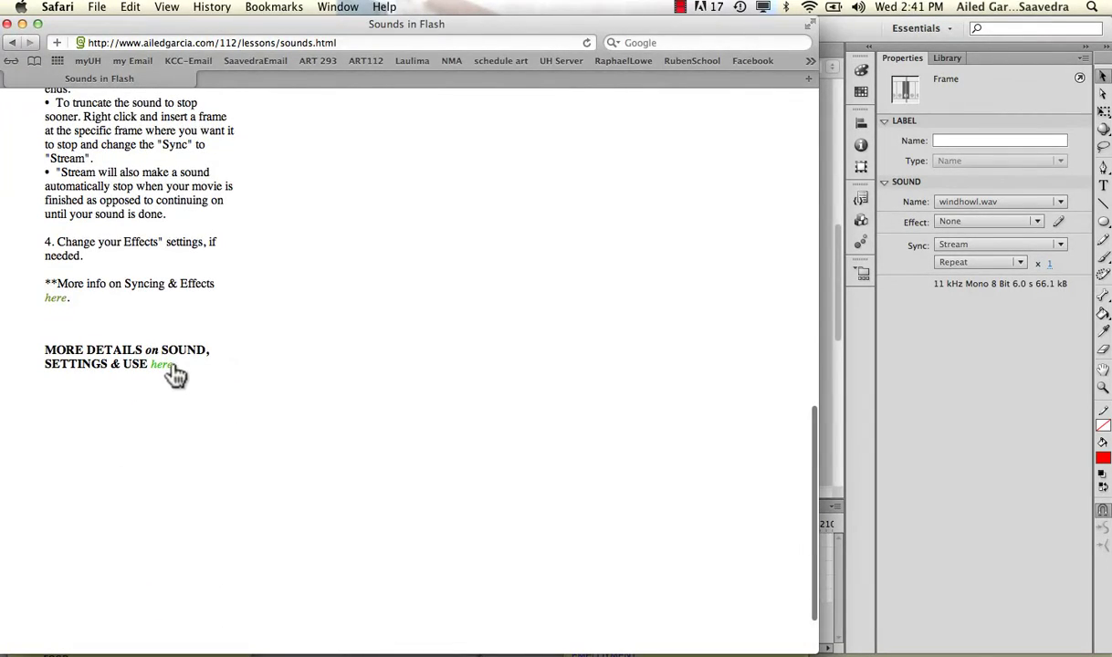
pyautogui.press('super+Tab')
# - Delete the Sound 1 Windhowl layer from the timeline
pyautogui.moveTo(521, 650); pyautogui.dragTo(461, 649)
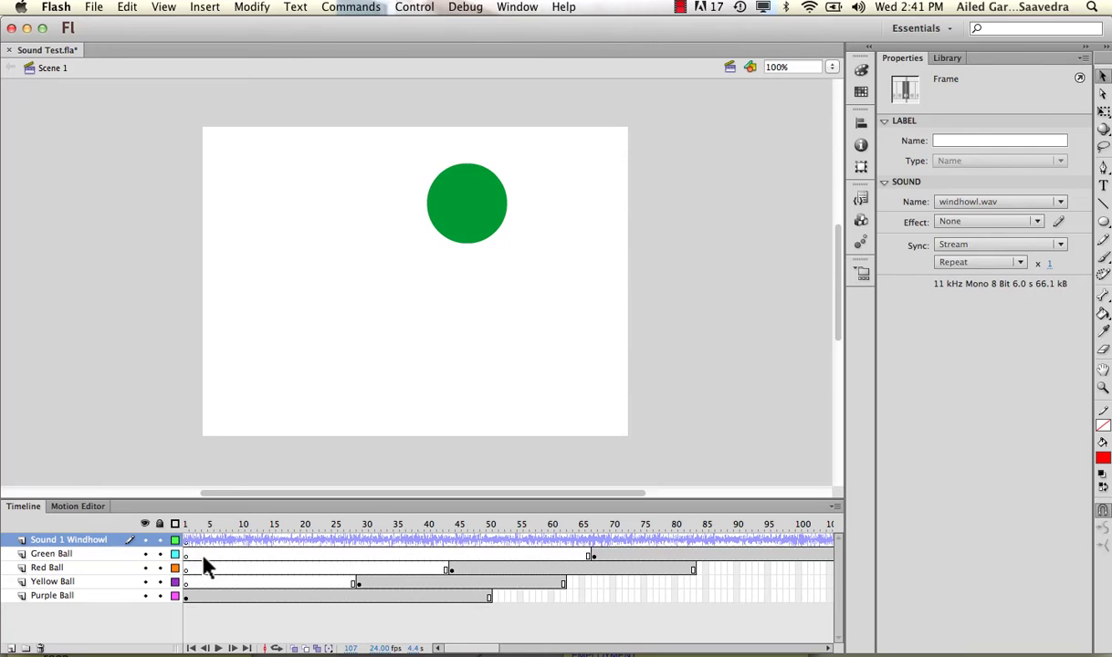
pyautogui.click(78, 542)
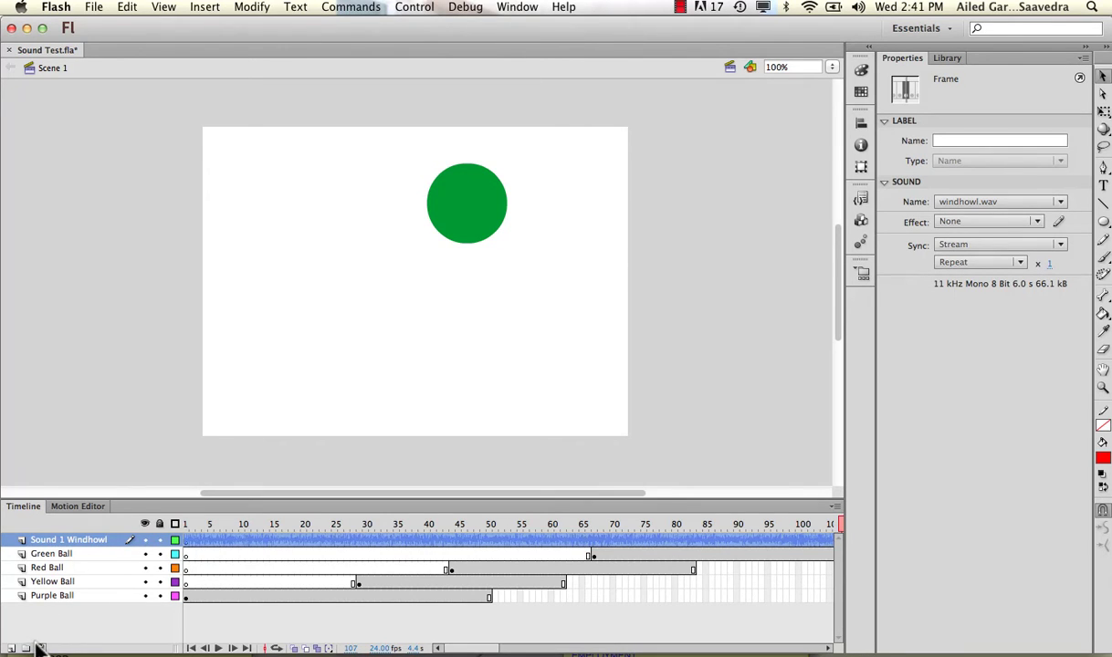
pyautogui.click(40, 648)
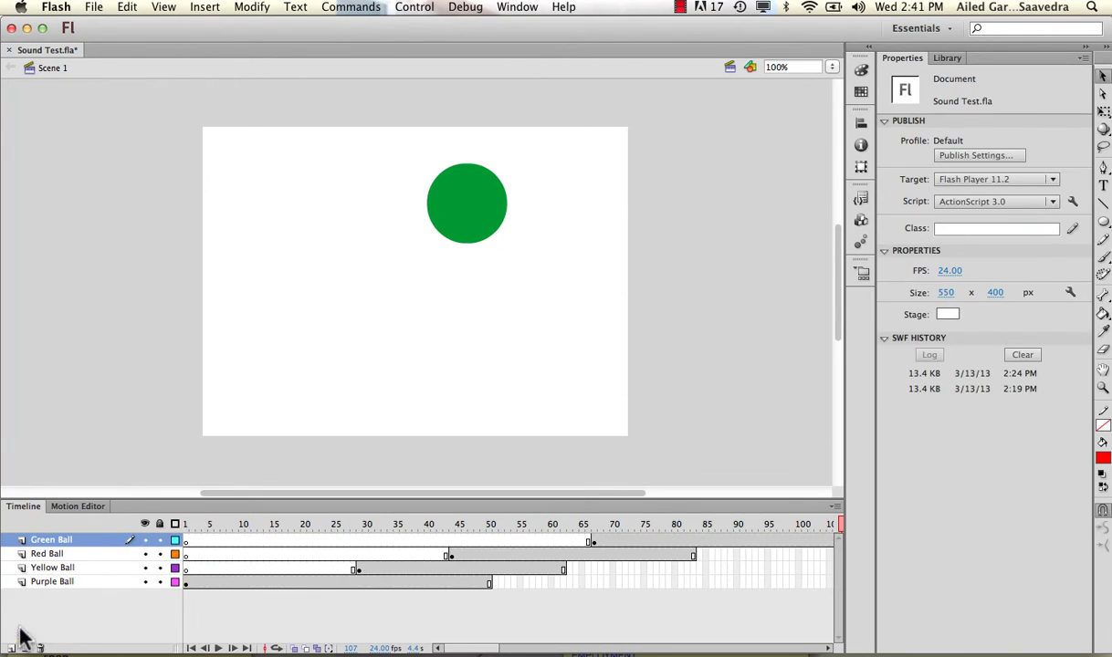
# - Add a new layer above Green Ball and name it Sound Thunder
pyautogui.click(10, 648)
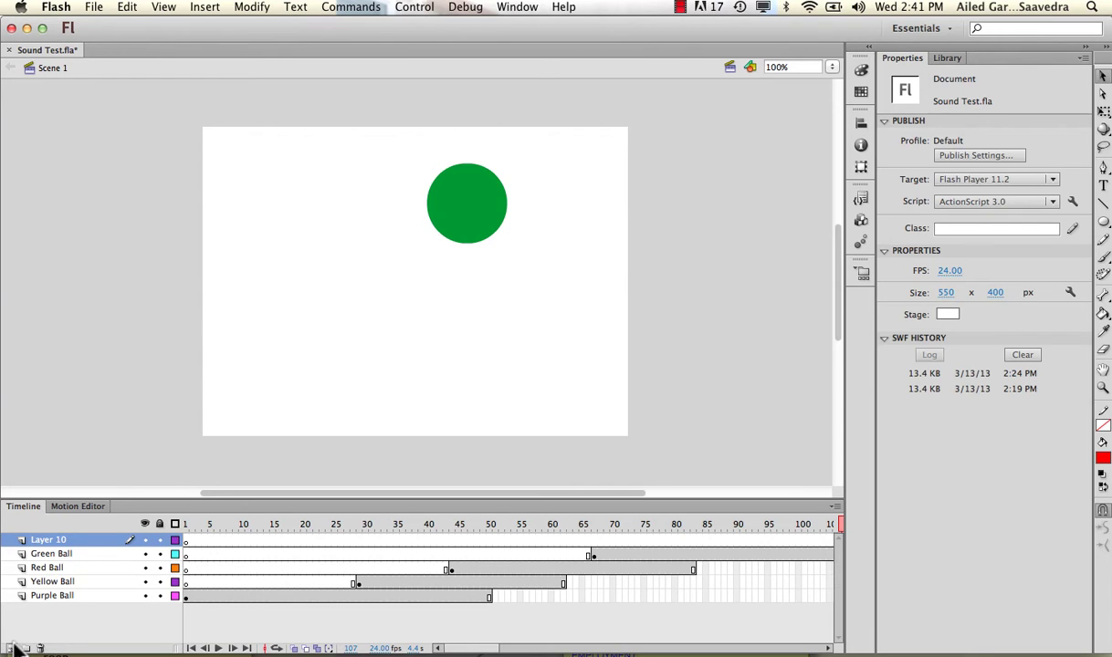
pyautogui.doubleClick(63, 545)
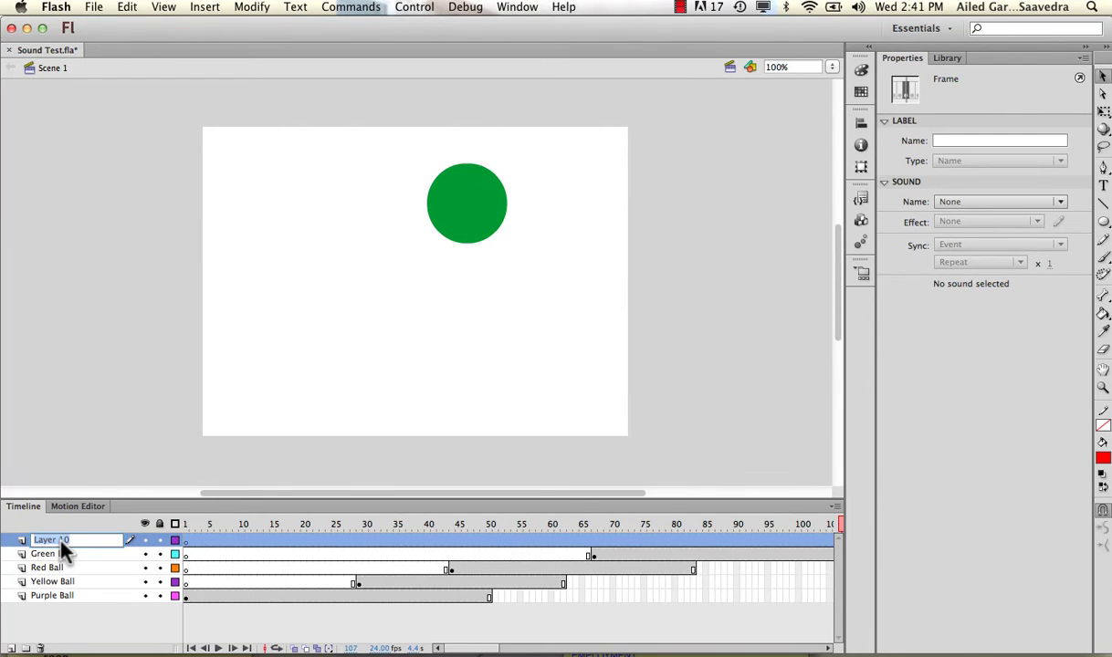
pyautogui.click(947, 59)
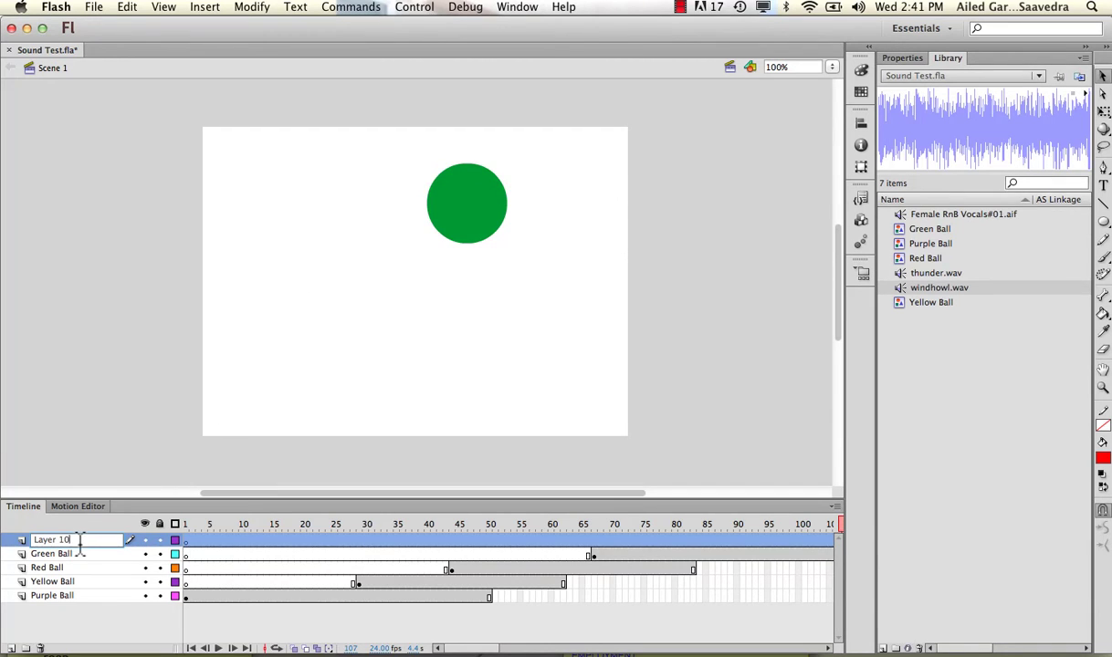
pyautogui.write('Soulnd Thunder')
pyautogui.press('Return')
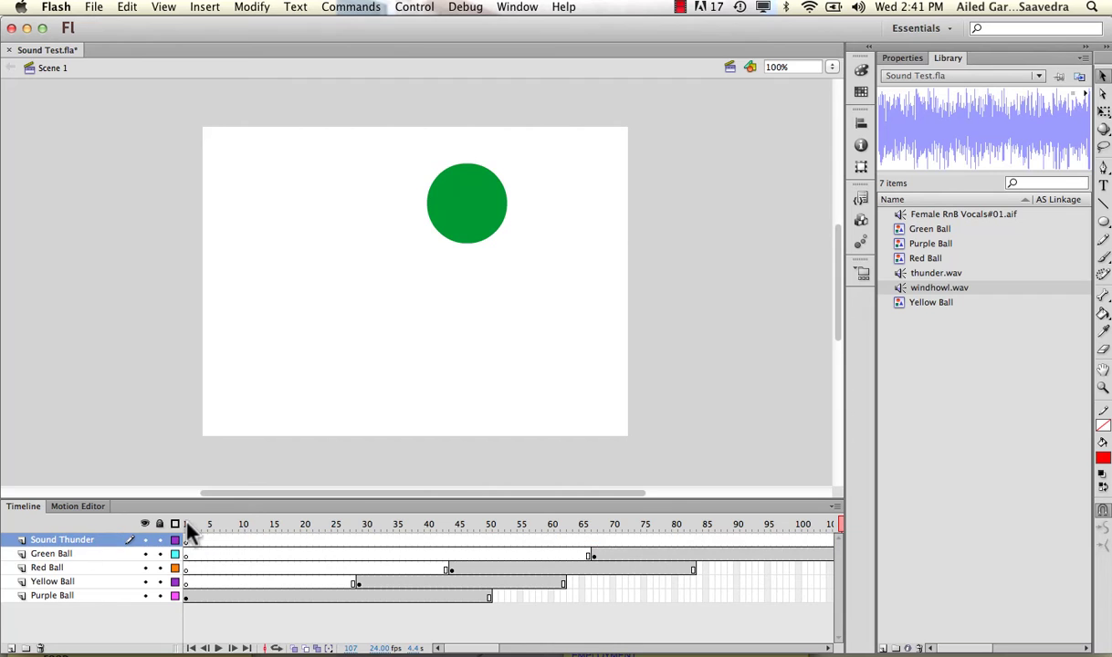
# - Insert a keyframe at frame 44 of the Sound Thunder layer and place thunder.wav from the library on the stage
pyautogui.click(451, 527)
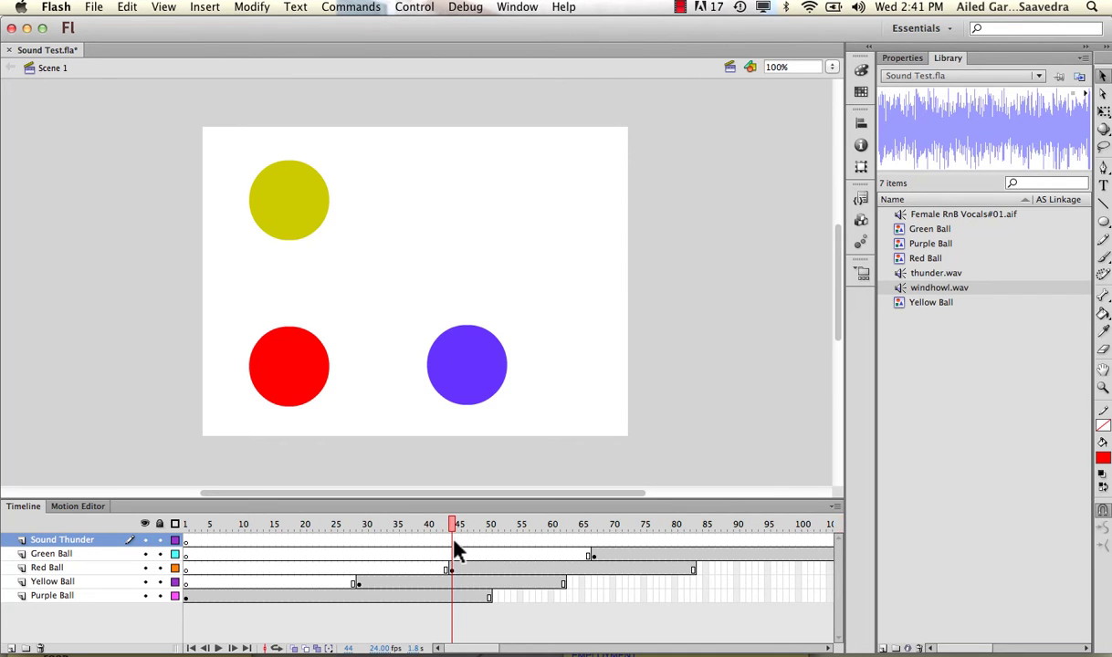
pyautogui.rightClick(454, 540)
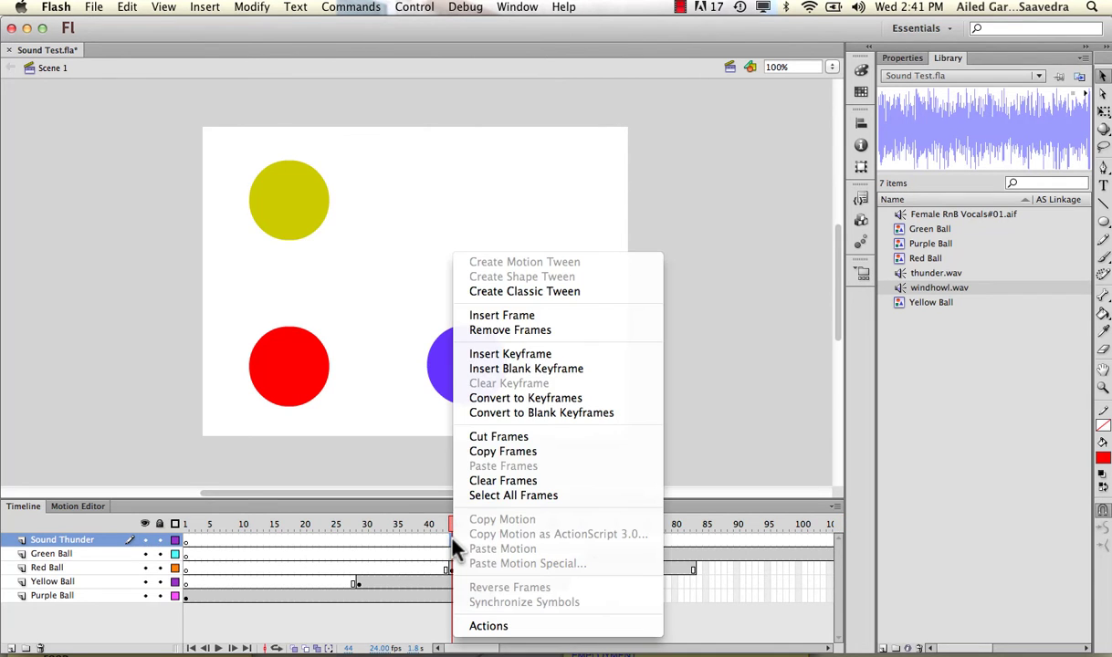
pyautogui.click(508, 355)
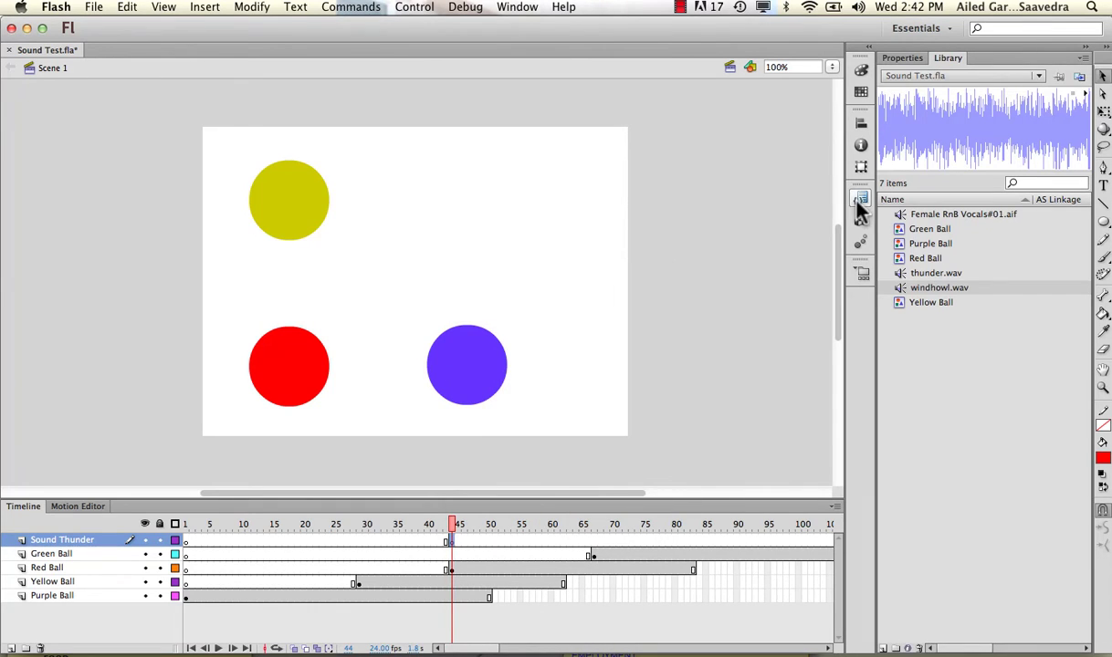
pyautogui.click(927, 274)
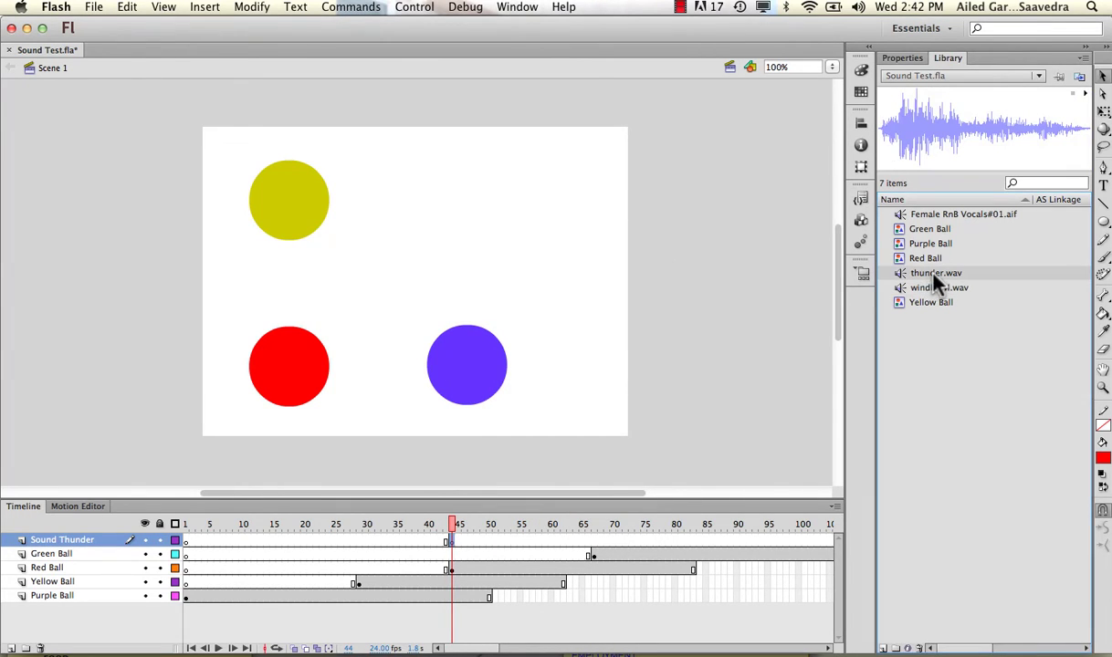
pyautogui.moveTo(933, 277); pyautogui.dragTo(471, 281)
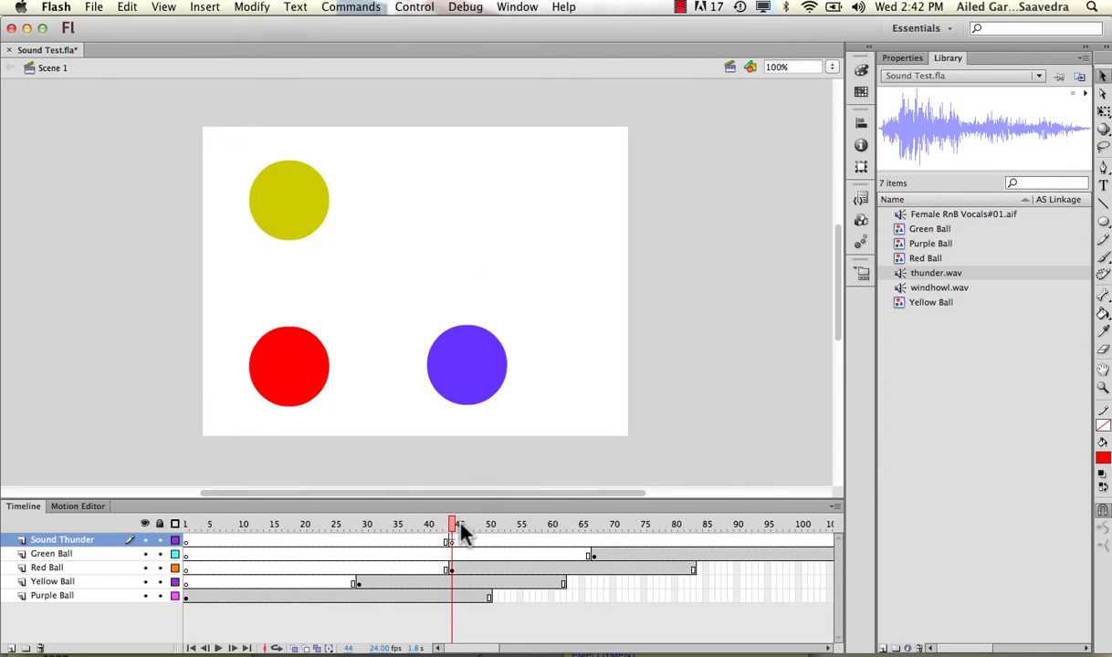
# - Scrub the playhead over the thunder sound and review its sync options, keeping Stream selected
pyautogui.moveTo(451, 524); pyautogui.dragTo(611, 488)
pyautogui.click(902, 58)
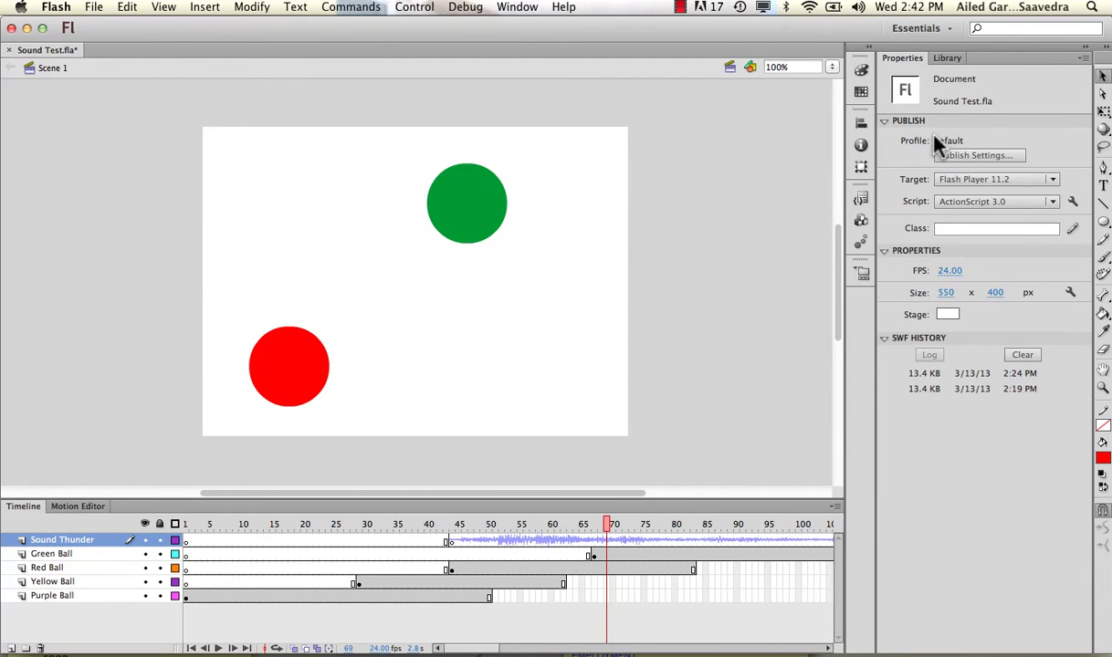
pyautogui.click(584, 541)
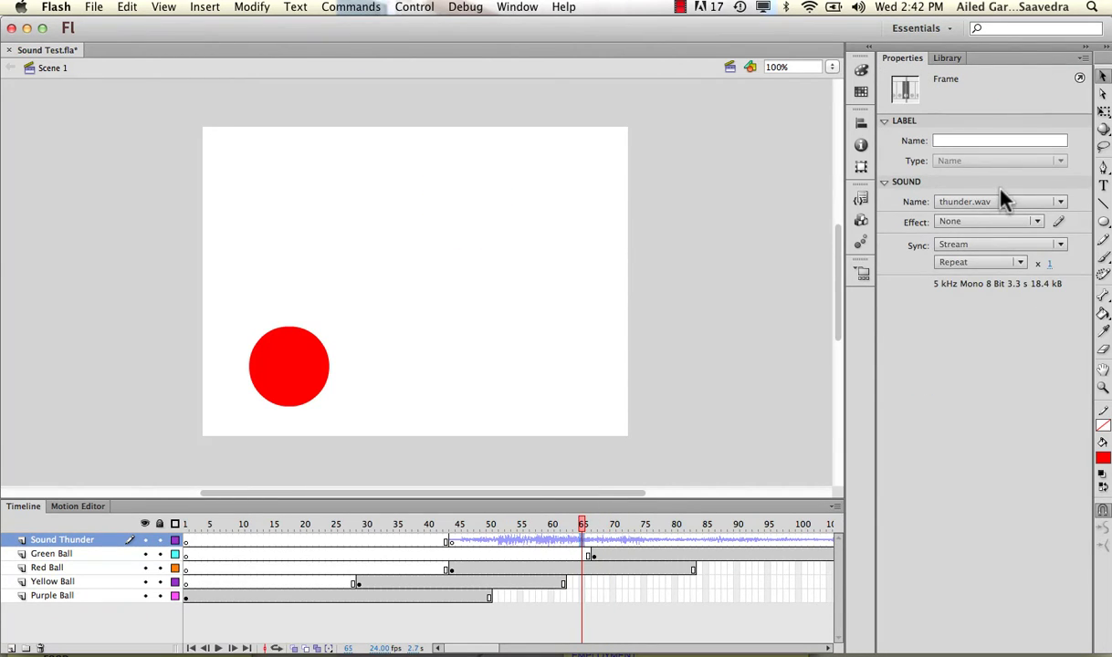
pyautogui.click(1001, 244)
pyautogui.click(997, 243)
pyautogui.click(997, 242)
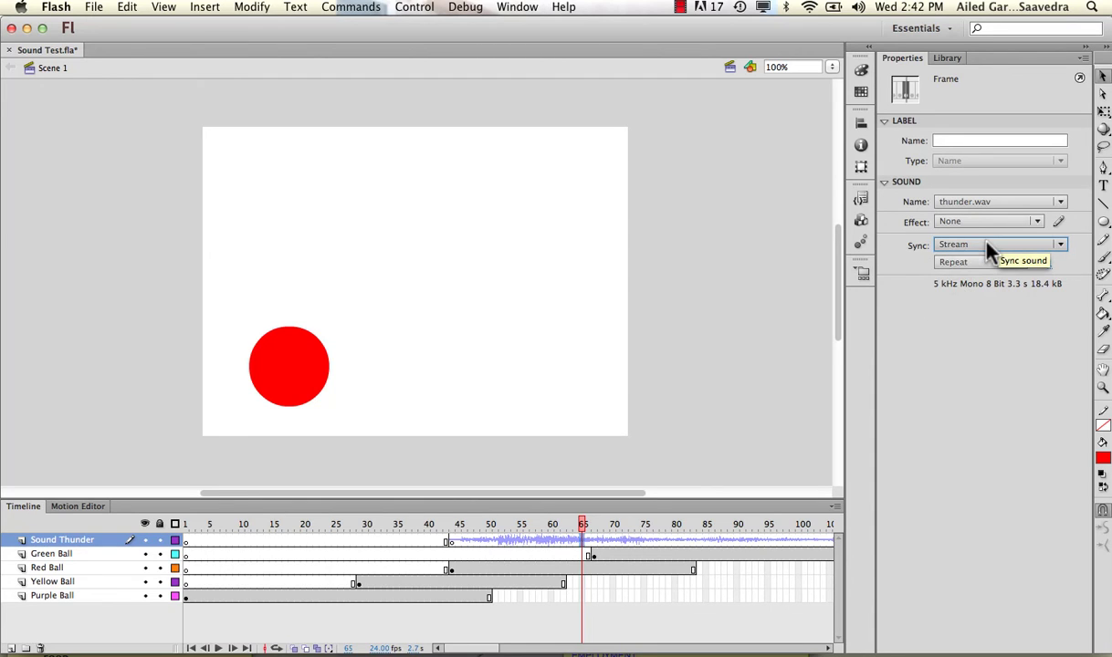
pyautogui.click(988, 247)
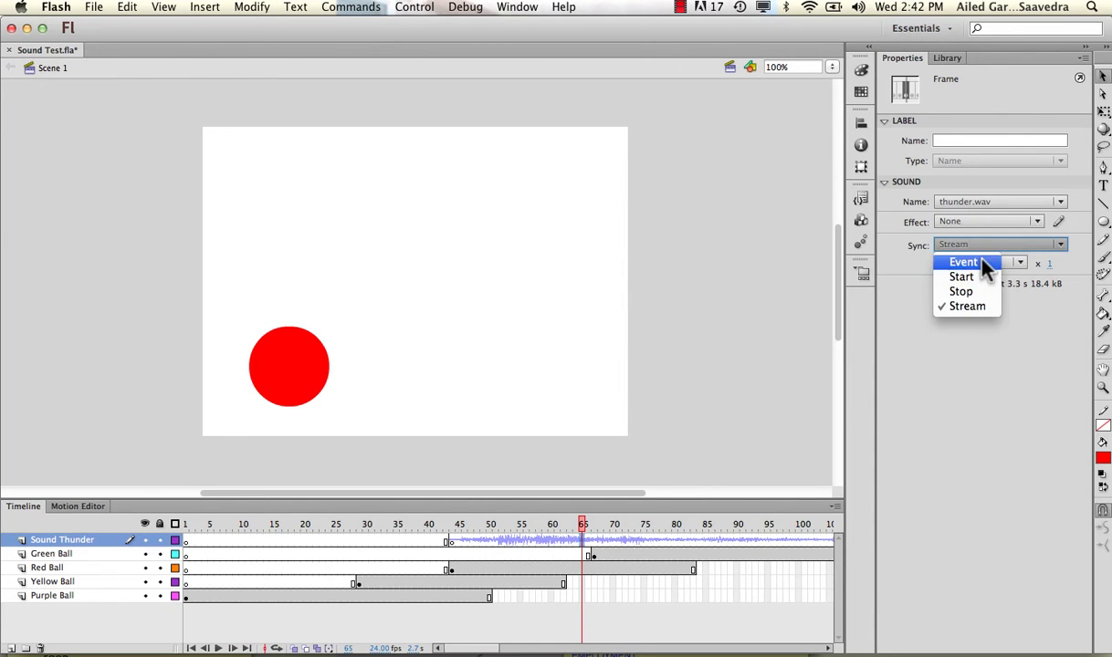
pyautogui.click(1004, 249)
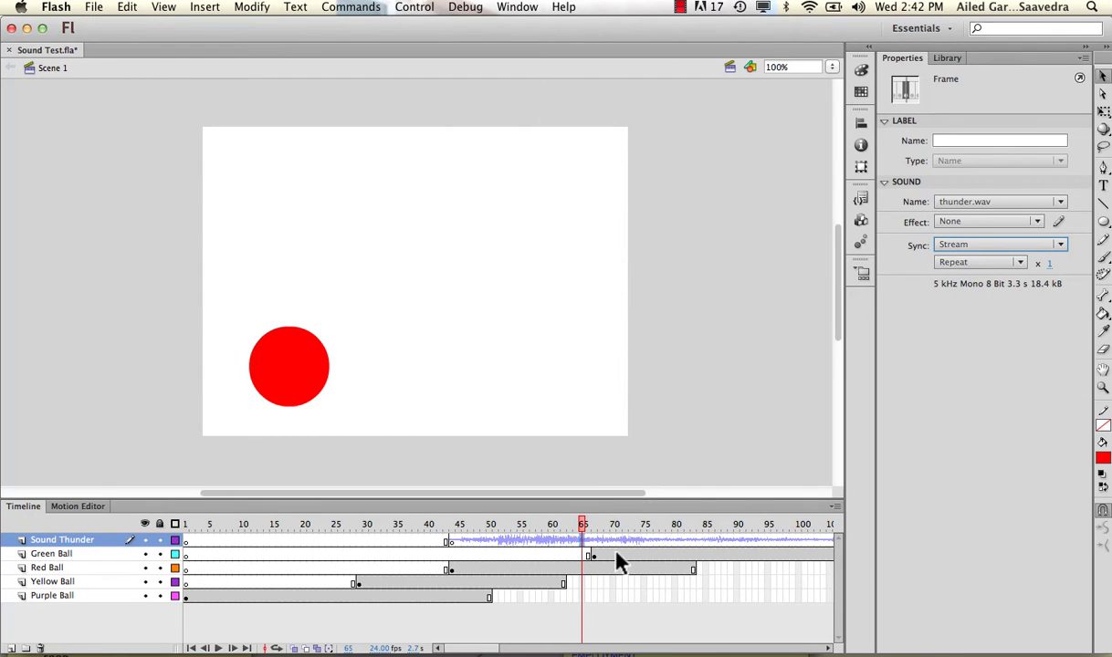
# - Change the Sound Thunder layer's sound to windhowl.wav with Event sync, and play the animation to its end
pyautogui.hscroll(10, 616, 560)
pyautogui.hscroll(-10, 615, 561)
pyautogui.press('Return')
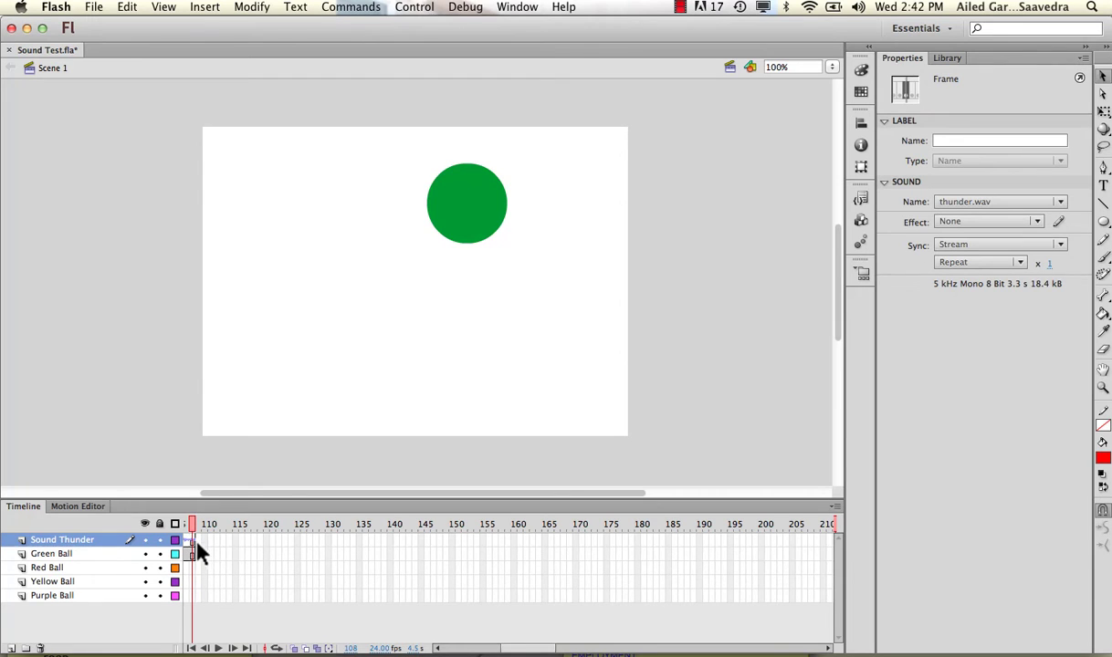
pyautogui.click(187, 543)
pyautogui.click(1008, 245)
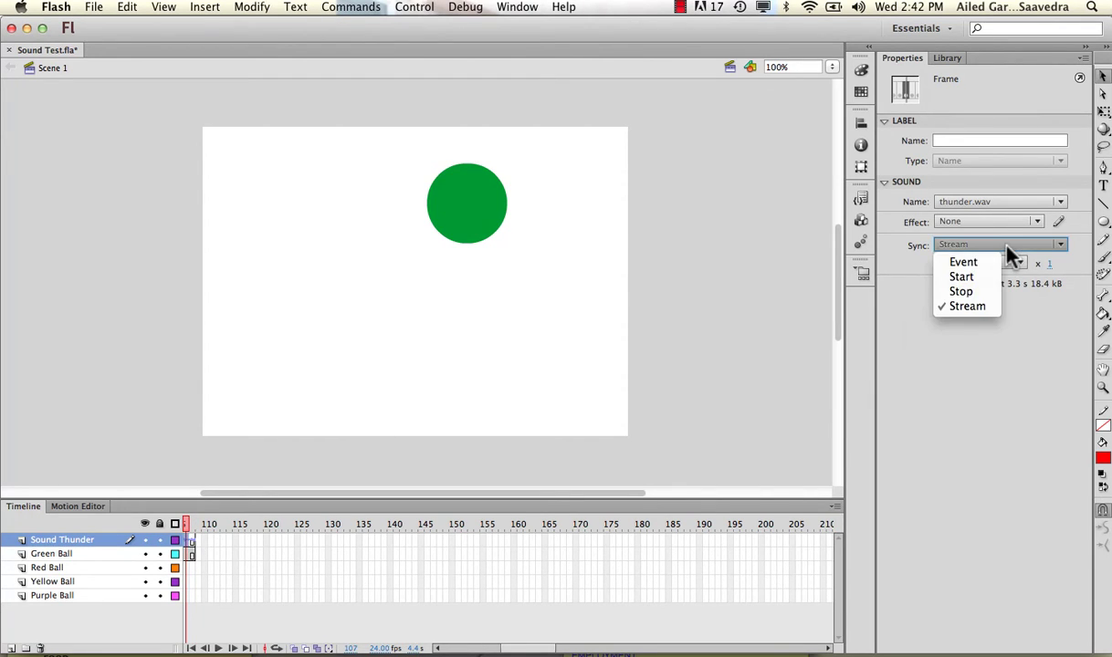
pyautogui.click(991, 263)
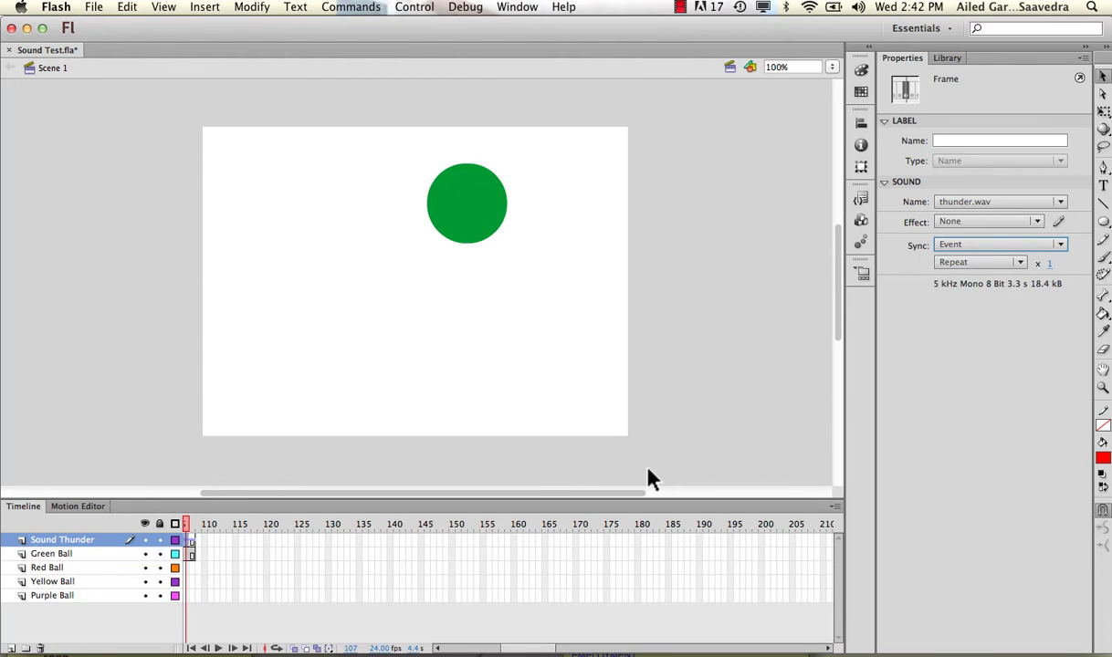
pyautogui.press('Return')
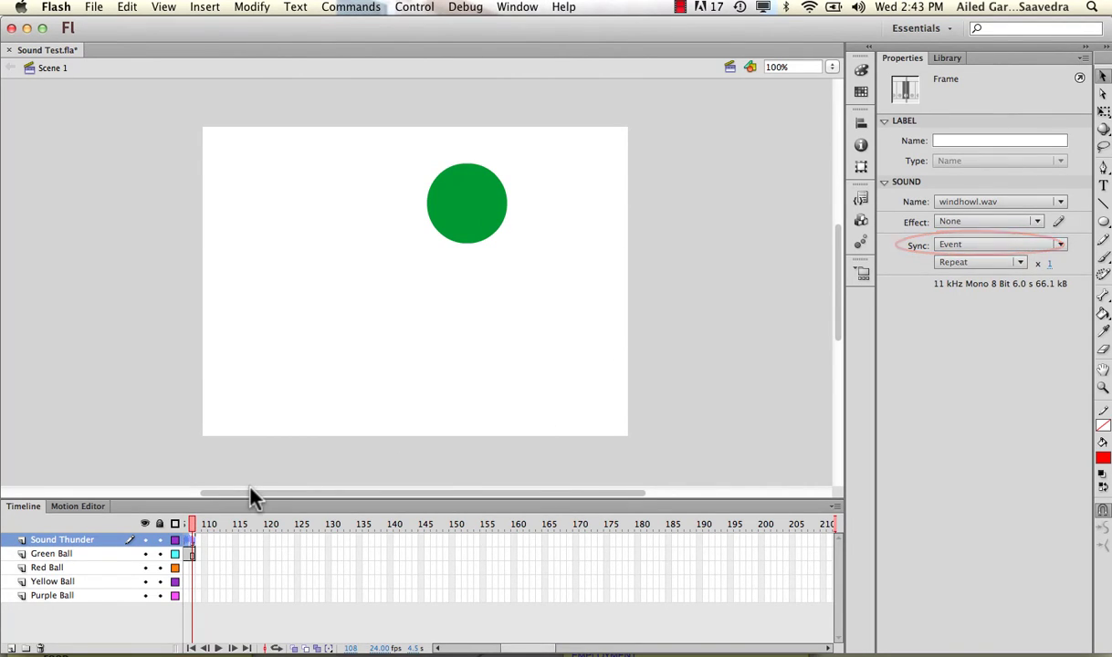
# - Insert a keyframe at frame 70 of the Sound Thunder layer to end the waveform there, and play the animation
pyautogui.hscroll(-10, 326, 575)
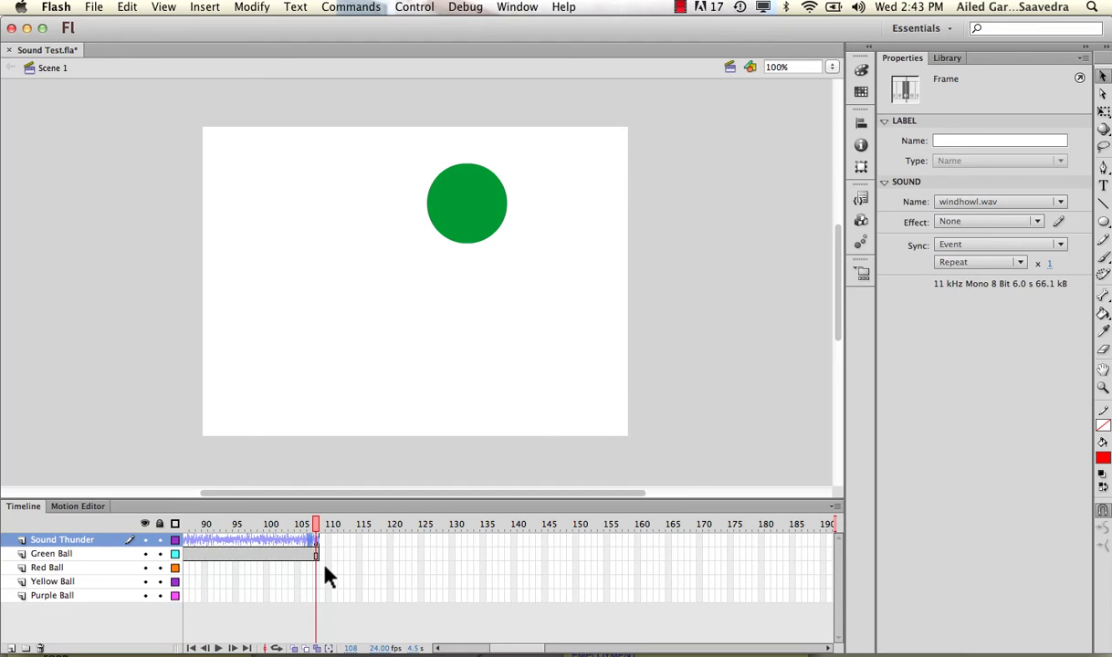
pyautogui.hscroll(-1, 326, 575)
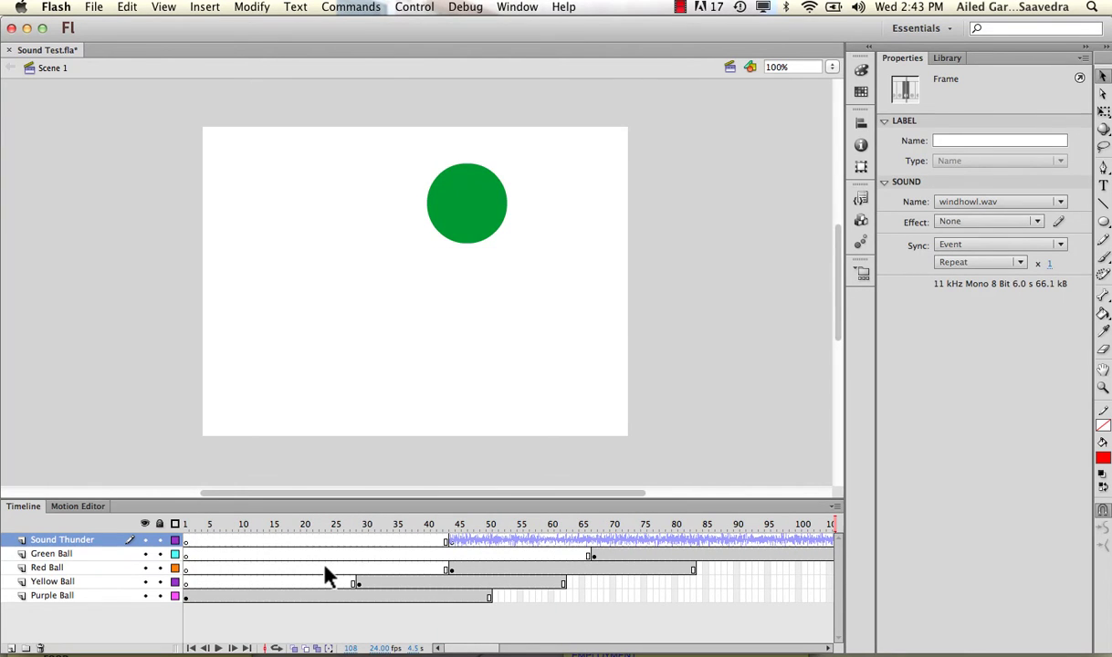
pyautogui.click(604, 526)
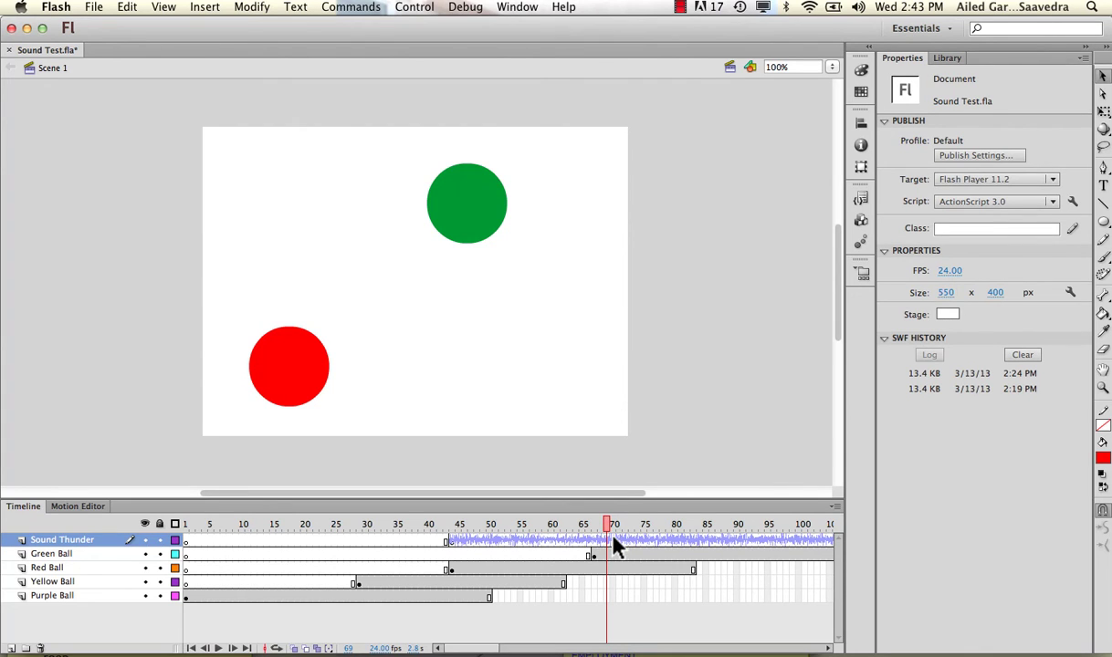
pyautogui.click(613, 541)
pyautogui.rightClick(615, 546)
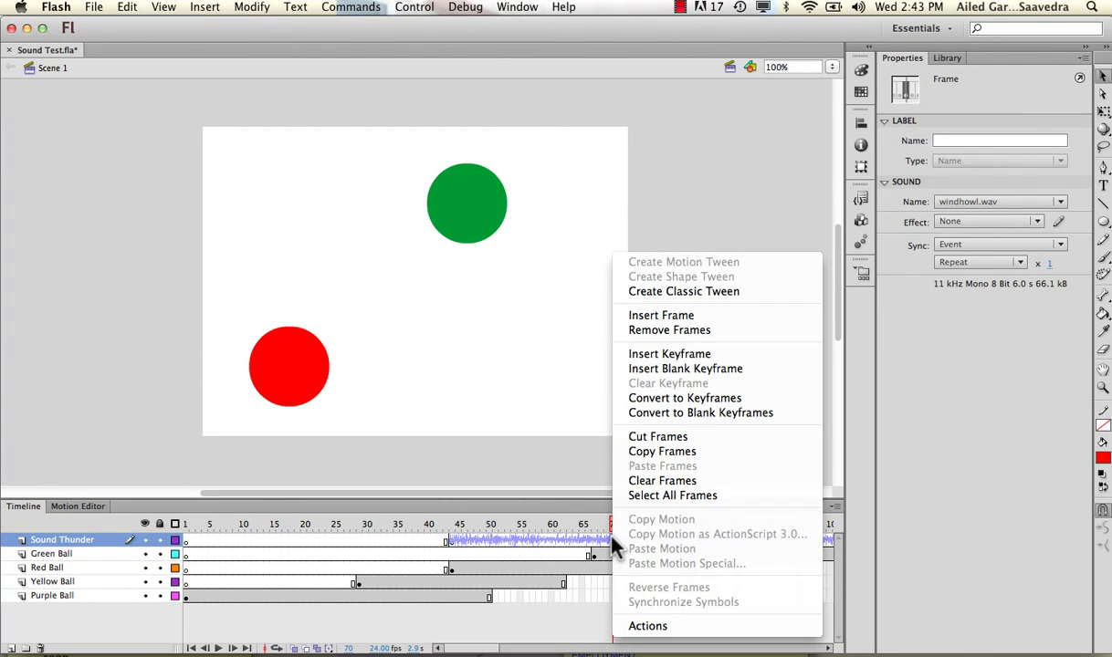
pyautogui.click(720, 359)
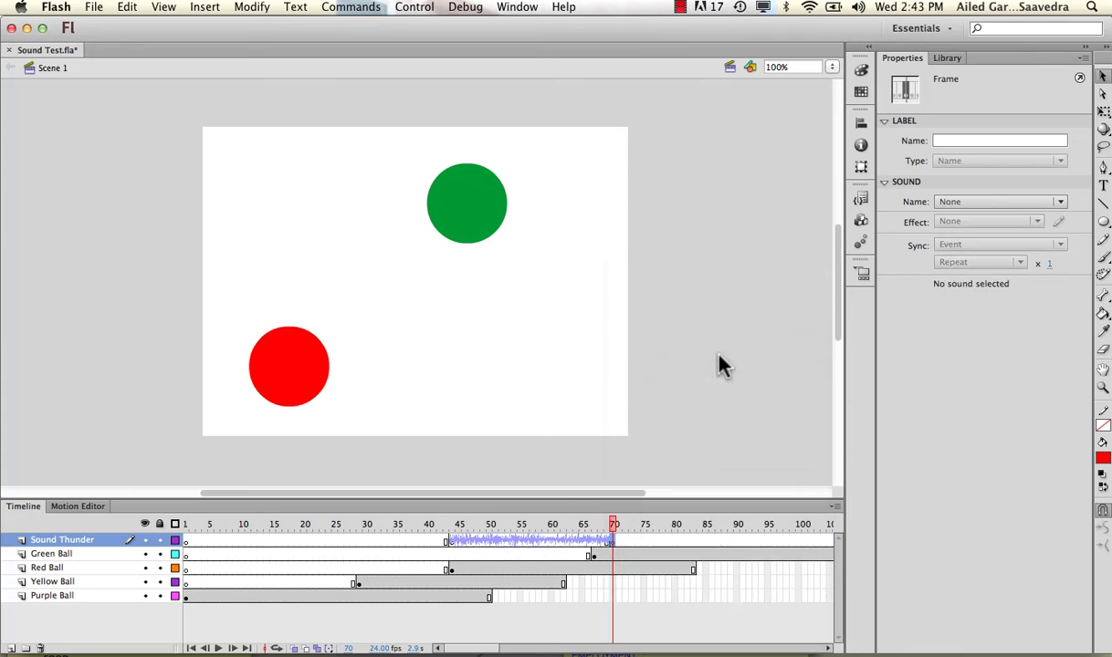
pyautogui.moveTo(615, 533); pyautogui.dragTo(415, 532)
pyautogui.press('Return')
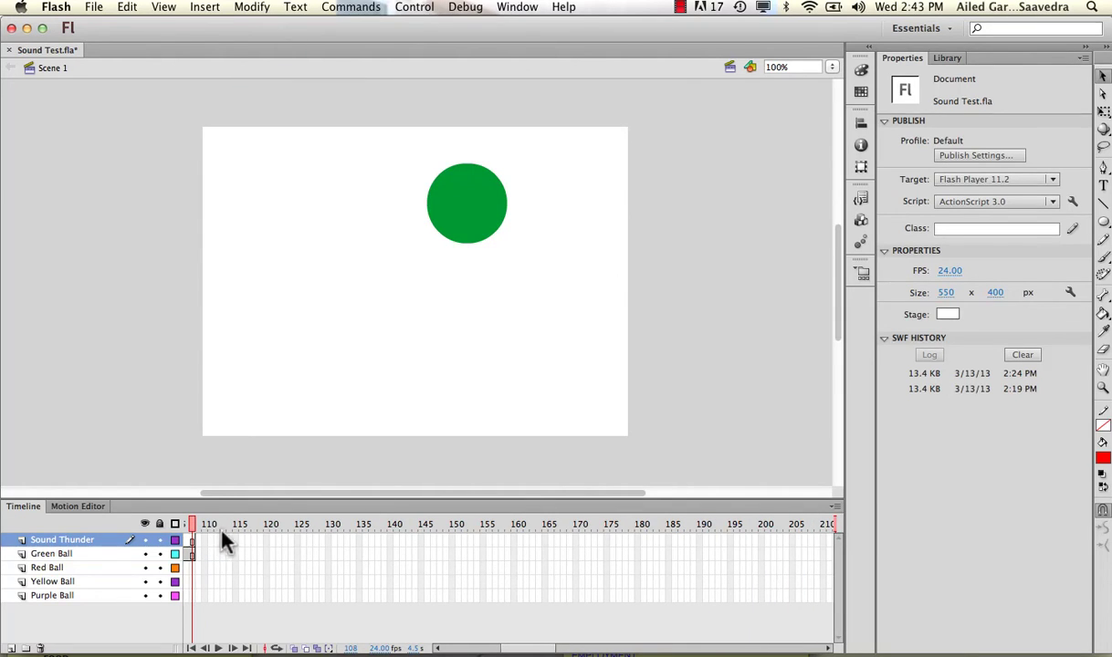
# - Set the windhowl.wav sound's sync to Stream and play the animation from frame 29
pyautogui.hscroll(-10, 346, 580)
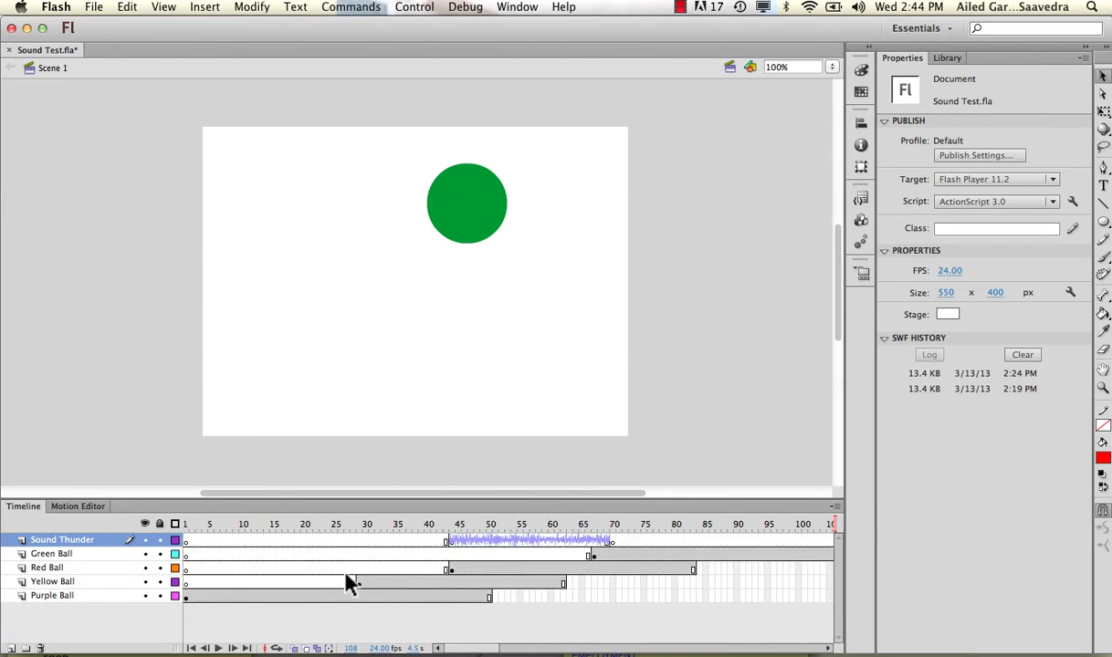
pyautogui.hscroll(3, 346, 580)
pyautogui.click(472, 541)
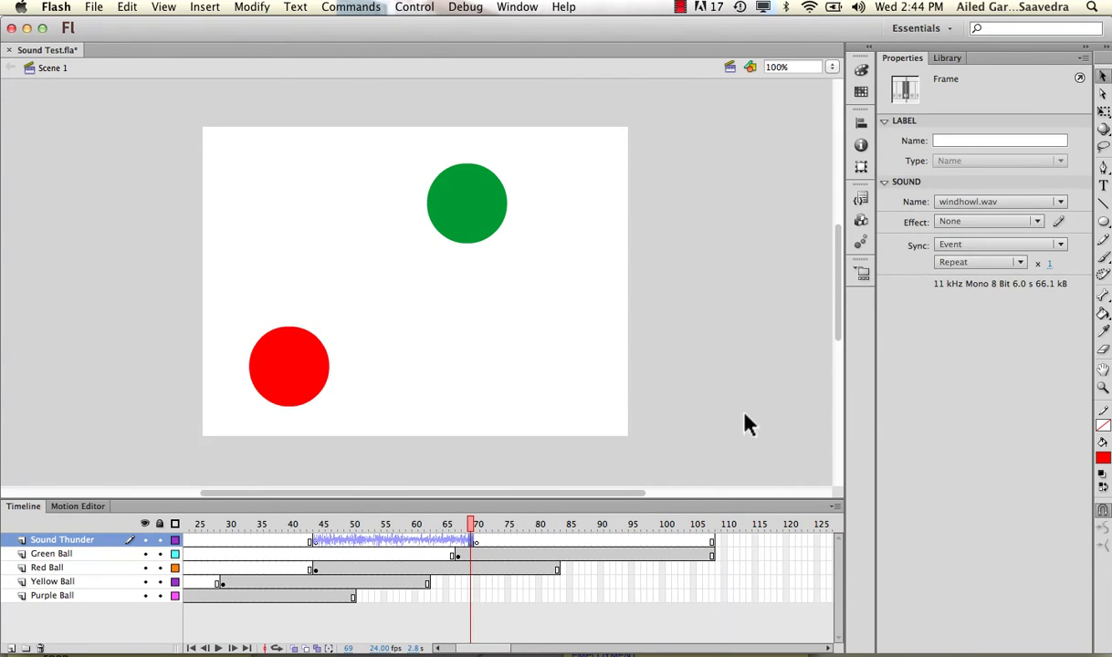
pyautogui.click(968, 245)
pyautogui.click(969, 307)
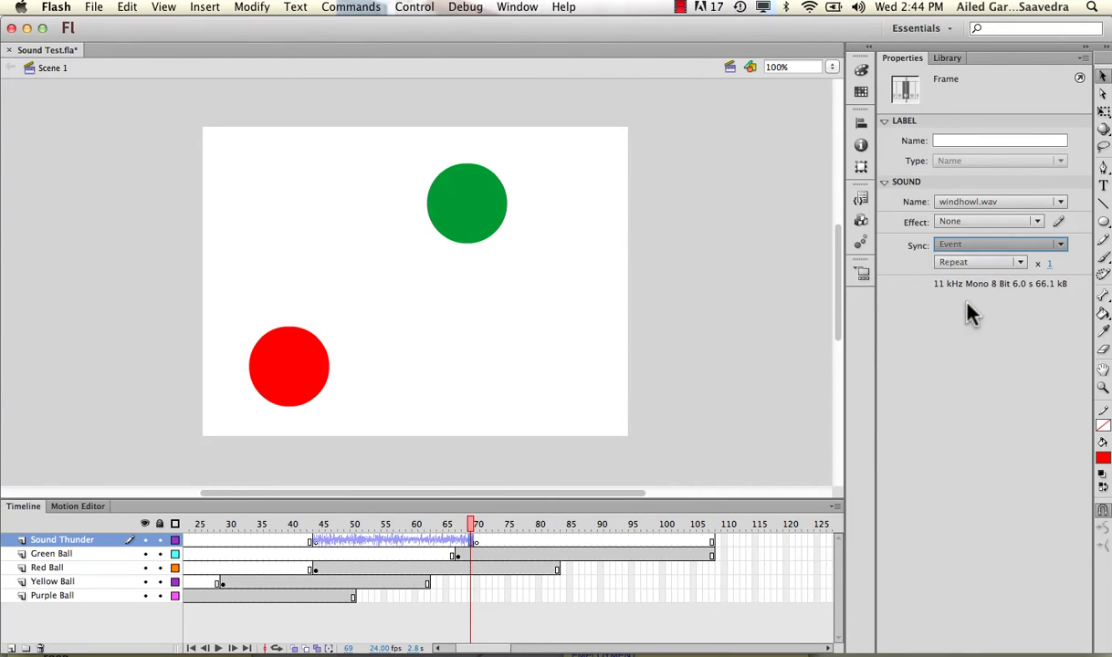
pyautogui.click(222, 525)
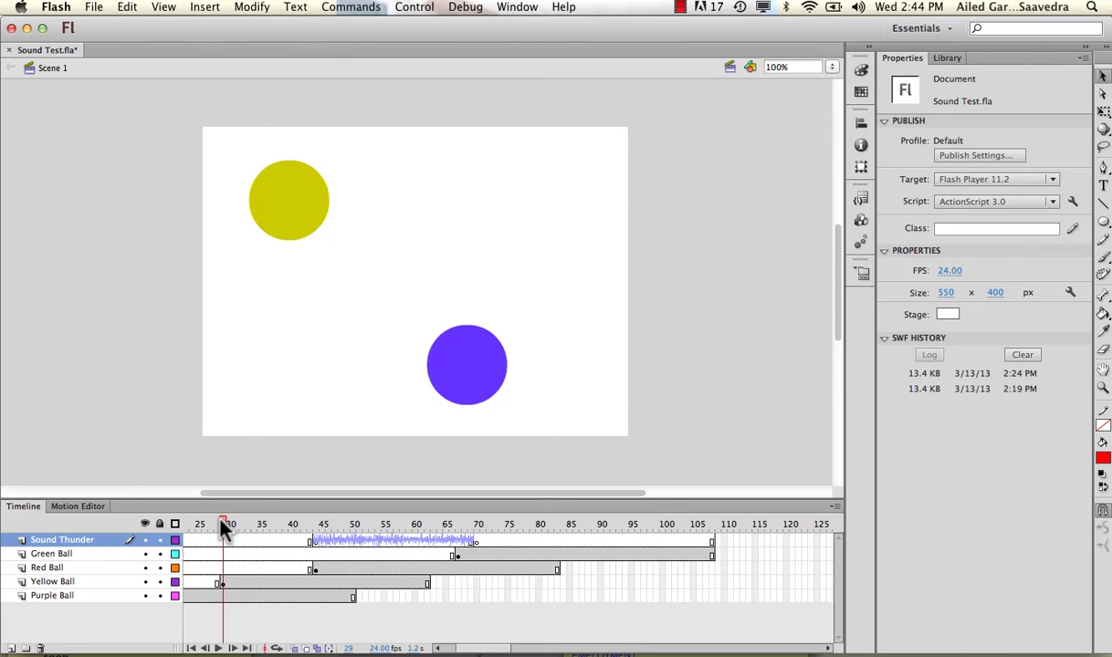
pyautogui.press('Return')
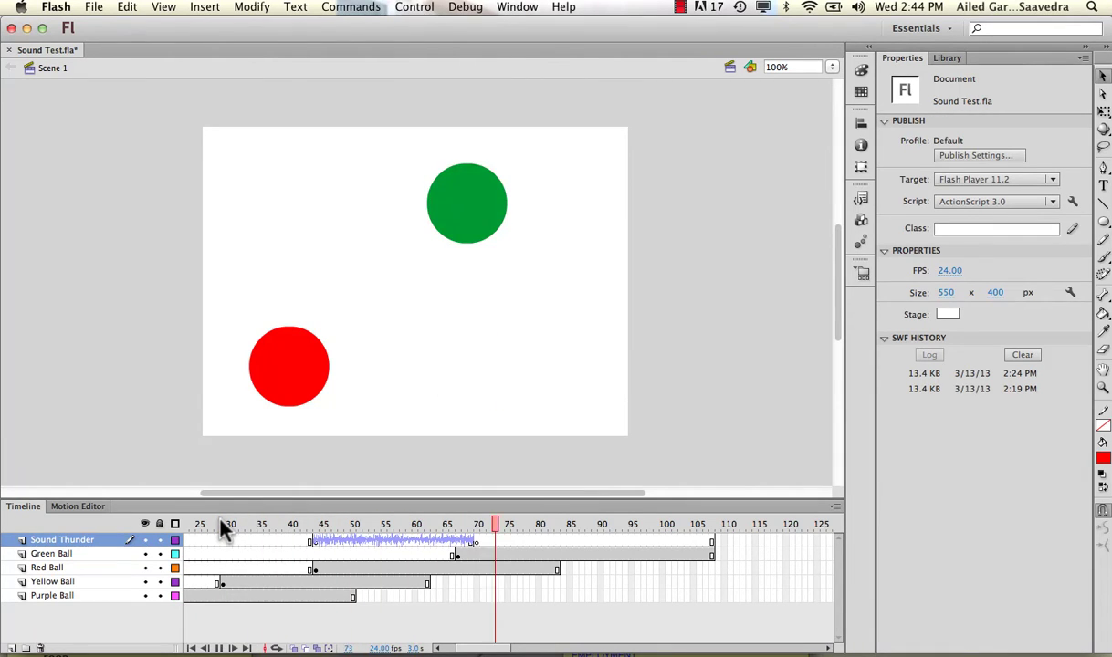
# - Inspect the keyframe at frame 70 and the windhowl.wav sync options, keeping Stream, and scrub past the sound's end
pyautogui.click(366, 526)
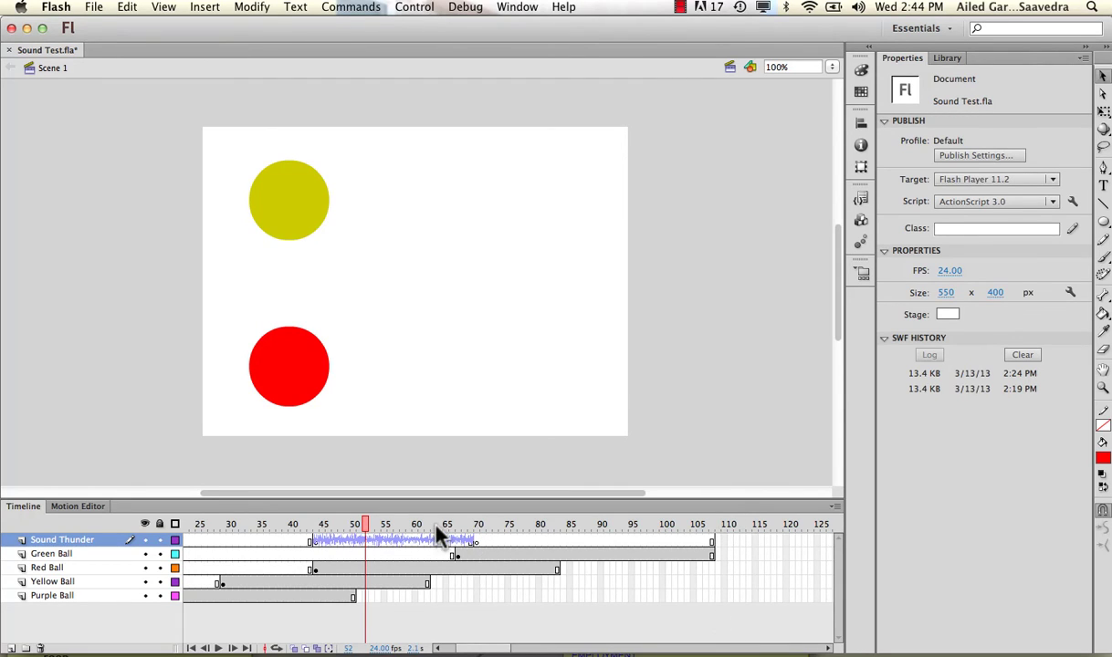
pyautogui.click(481, 553)
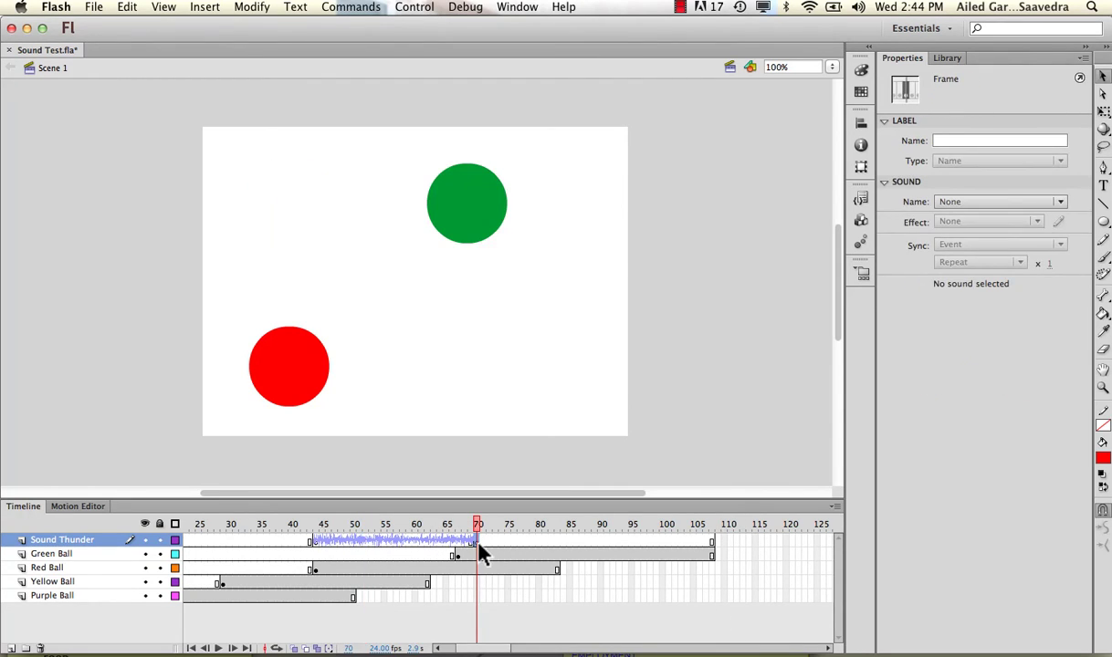
pyautogui.click(460, 542)
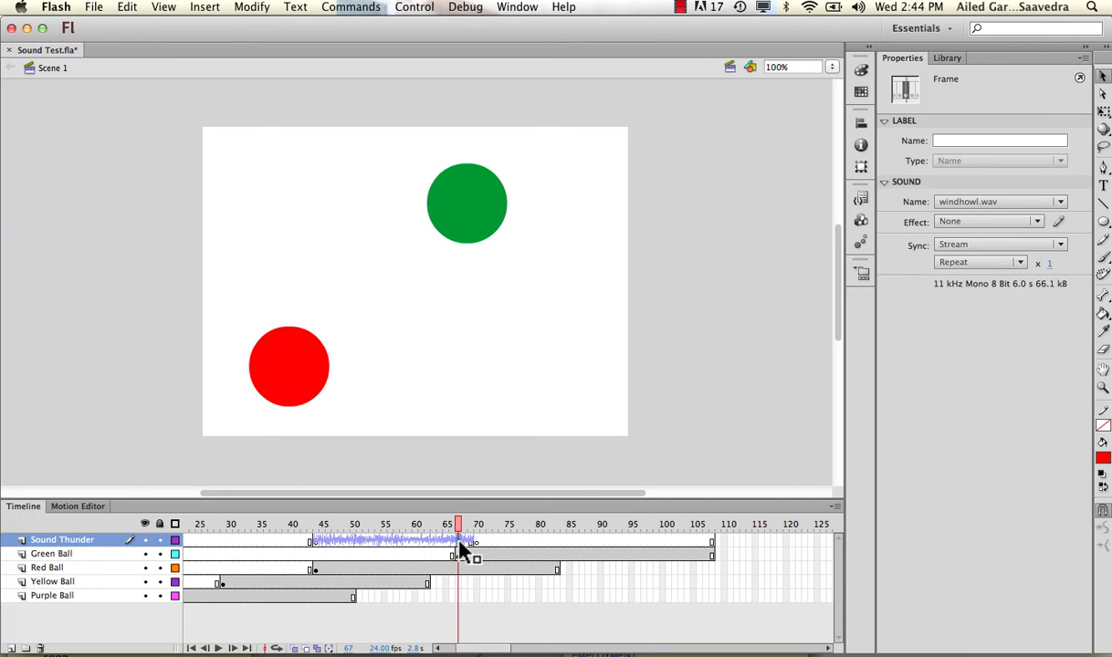
pyautogui.click(1018, 246)
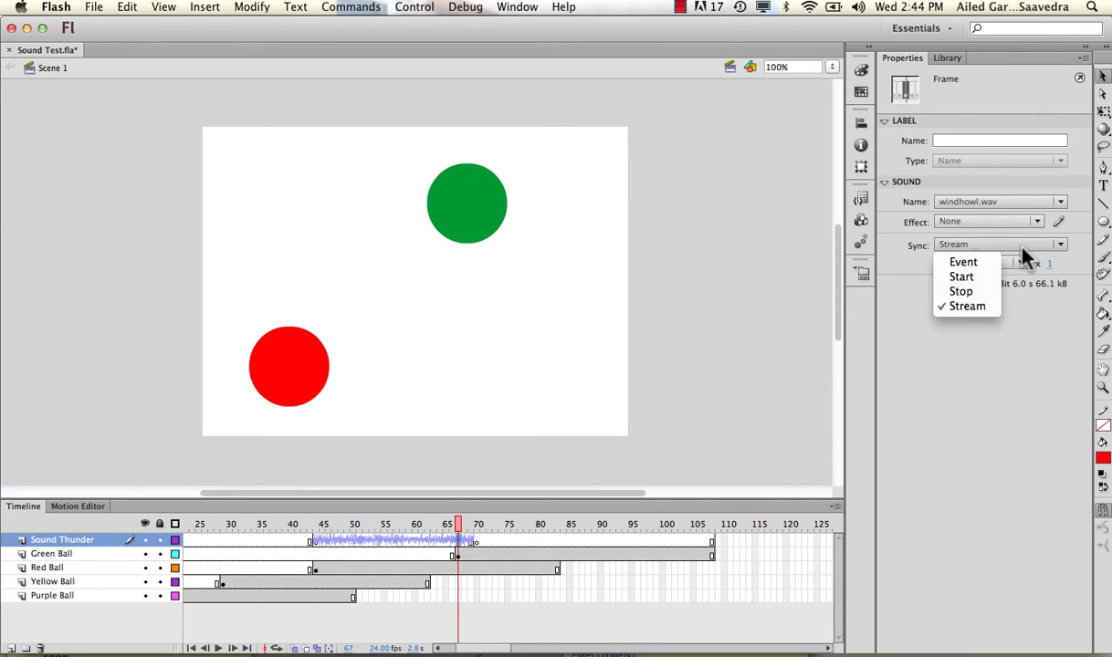
pyautogui.click(986, 308)
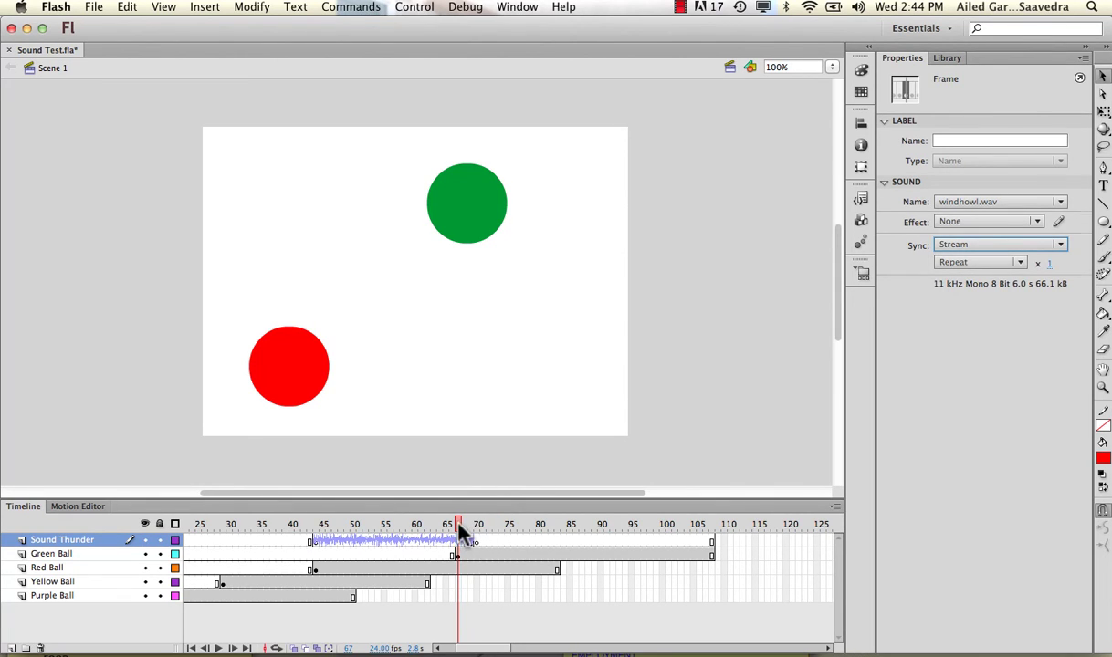
pyautogui.moveTo(460, 526); pyautogui.dragTo(530, 530)
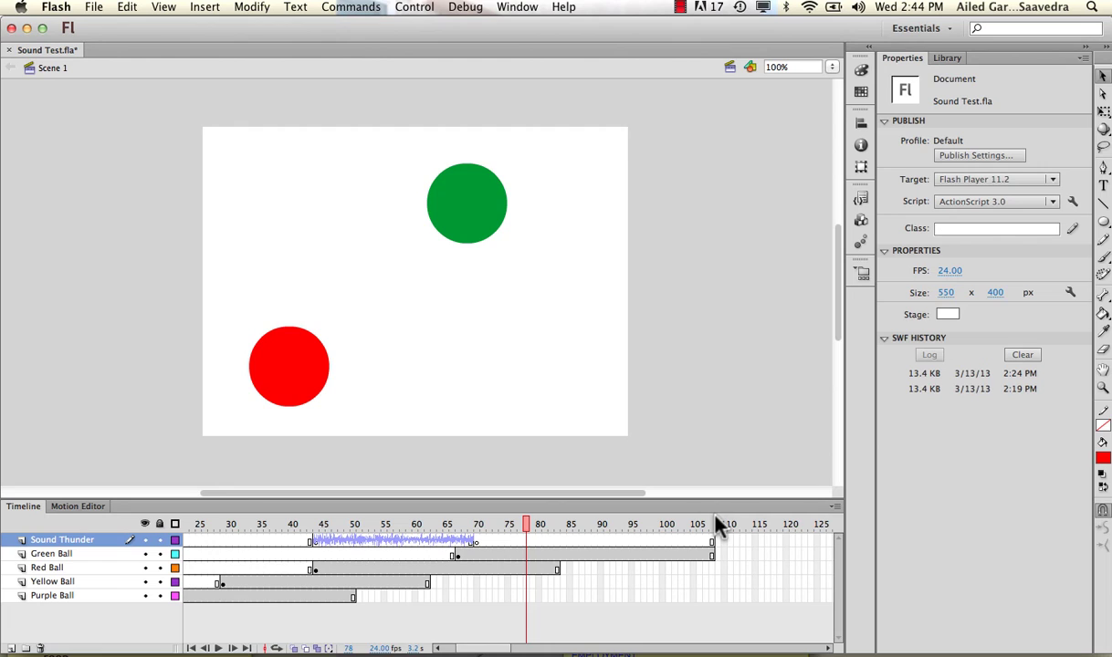
pyautogui.moveTo(717, 526); pyautogui.dragTo(466, 528)
pyautogui.click(453, 544)
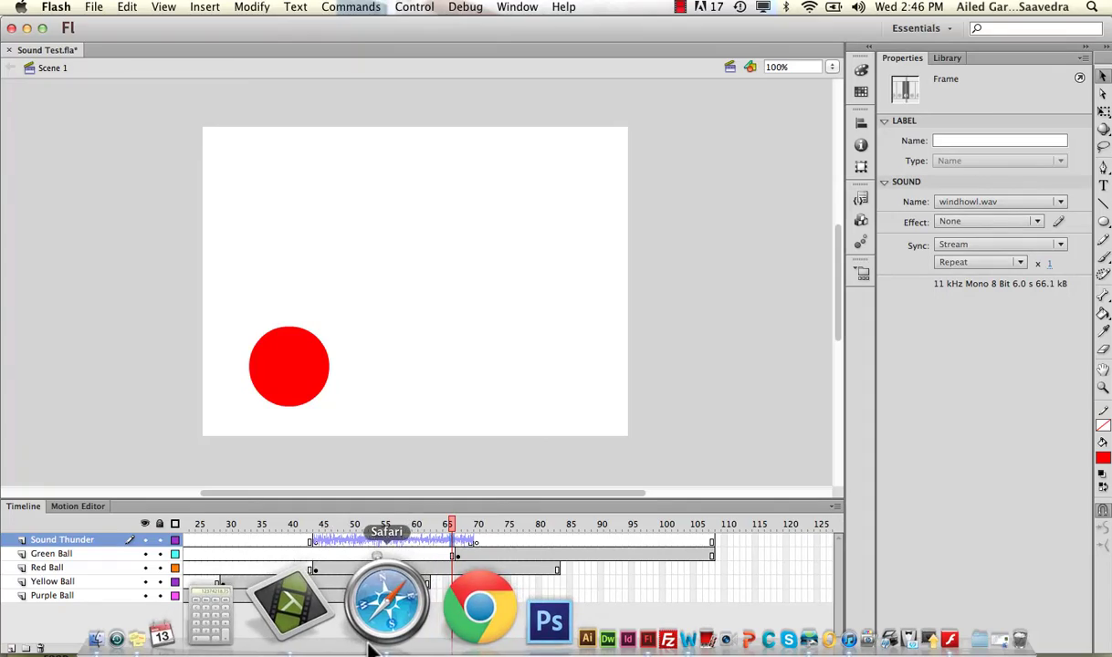
# - Switch to Safari and look through the sound usage, sync and effects notes on the Sounds in Flash page
pyautogui.click(371, 644)
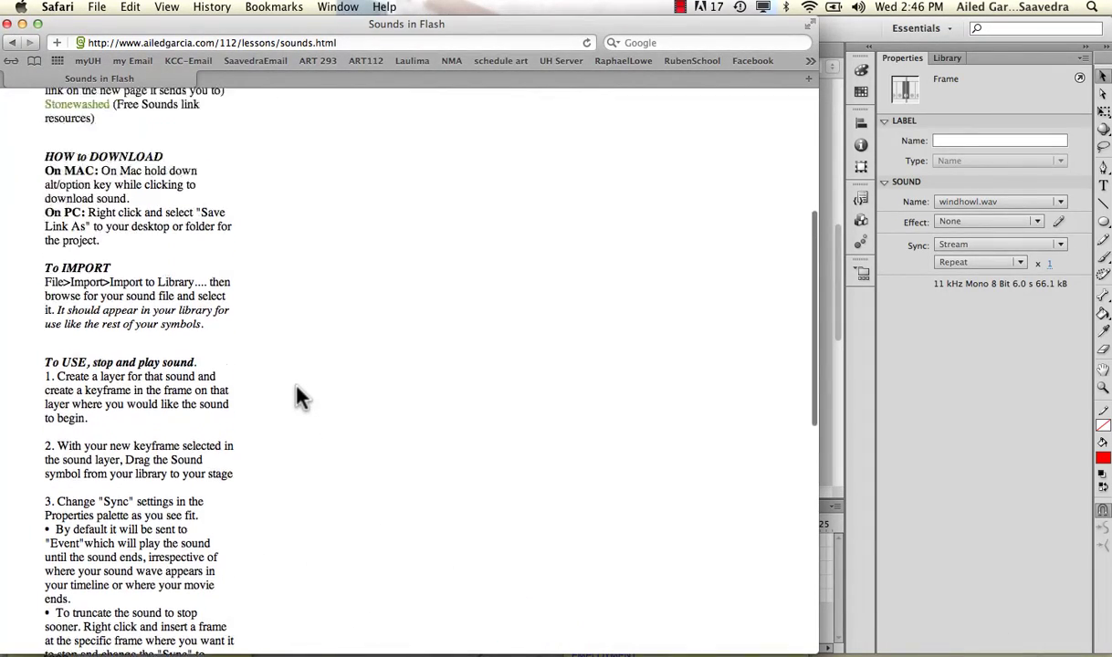
pyautogui.scroll(3, 298, 391)
pyautogui.scroll(-5, 298, 390)
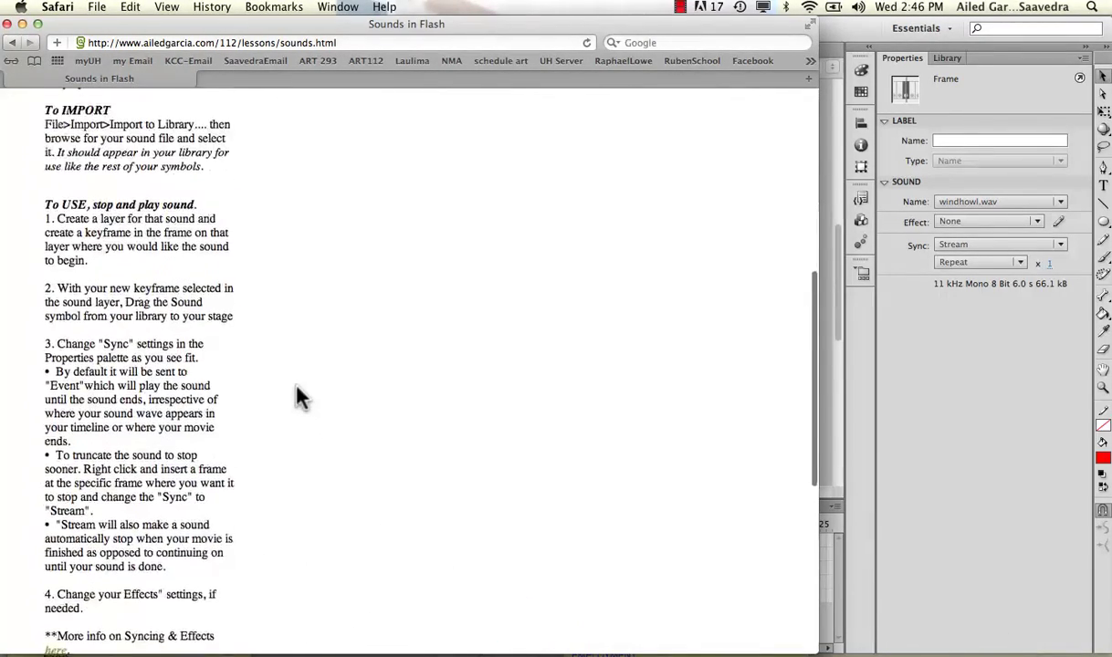
pyautogui.scroll(-3, 297, 388)
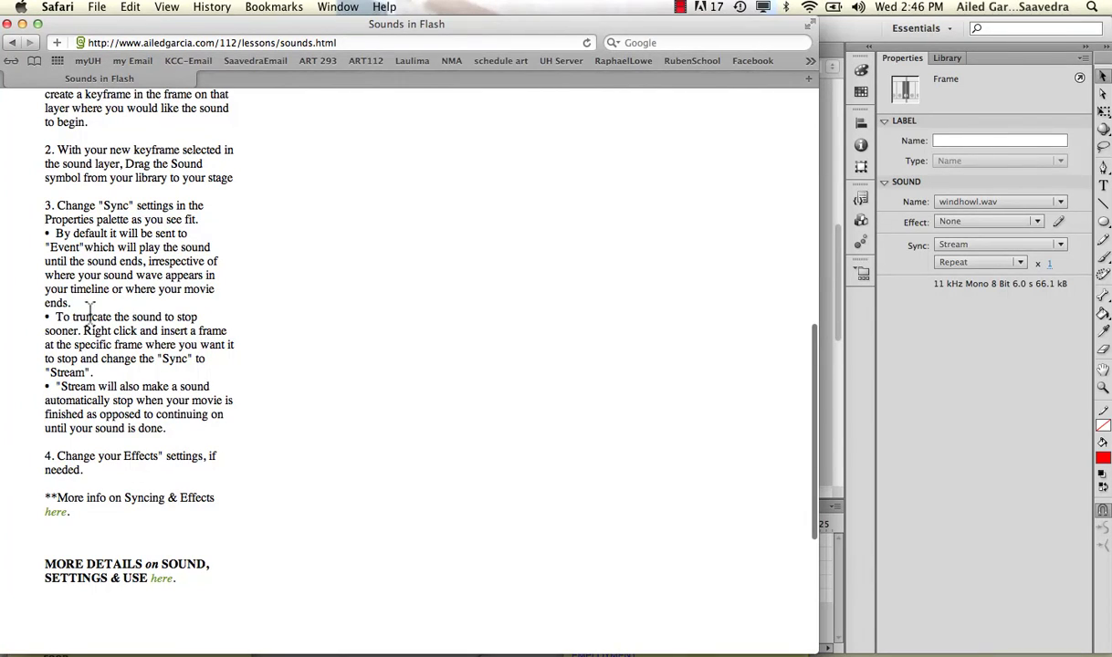